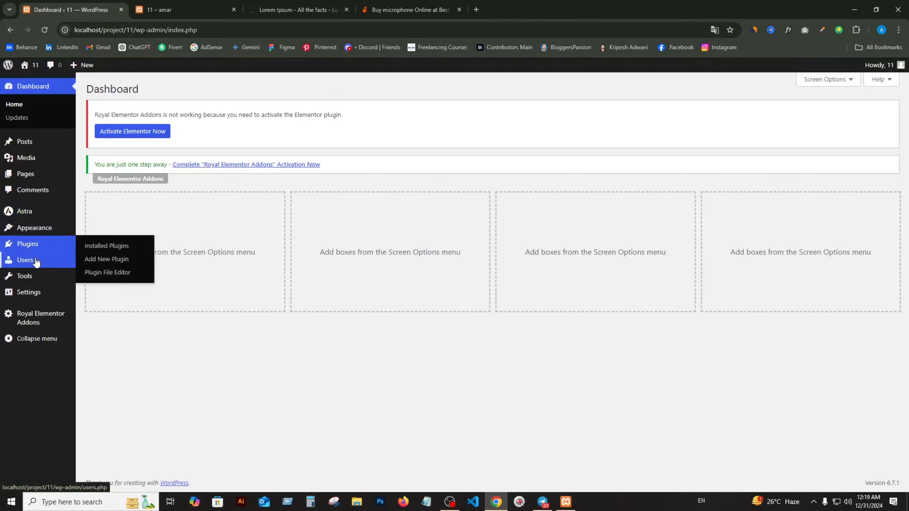
Install the Classic Editor plugin by WordPress Contributors from the plugin directory and activate it.
click(30, 246)
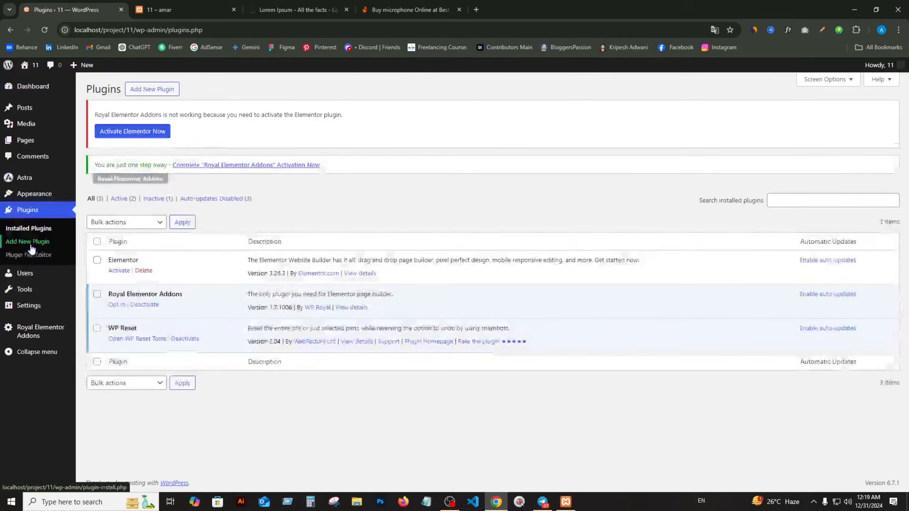
click(132, 93)
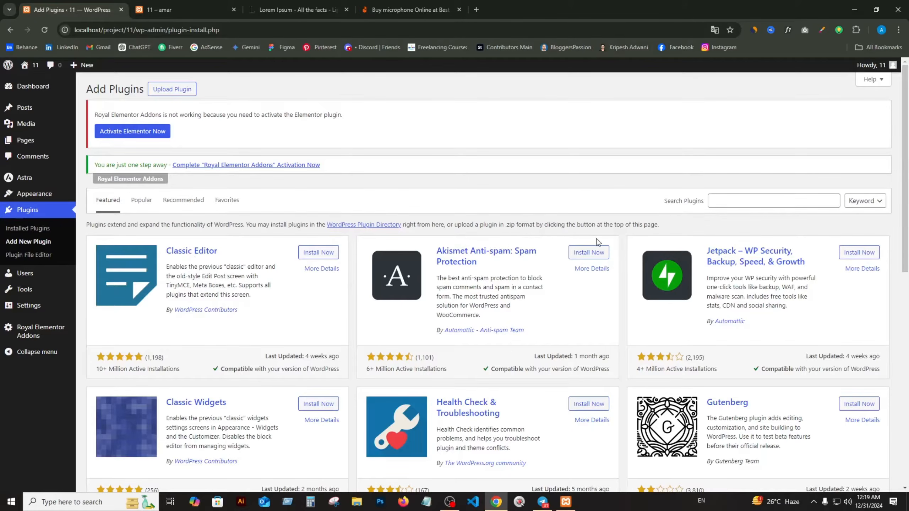
click(730, 201)
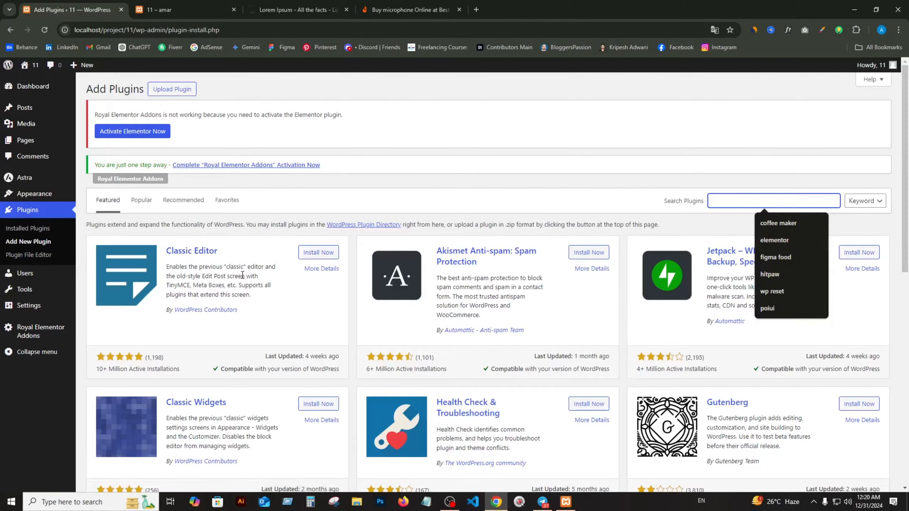
click(324, 253)
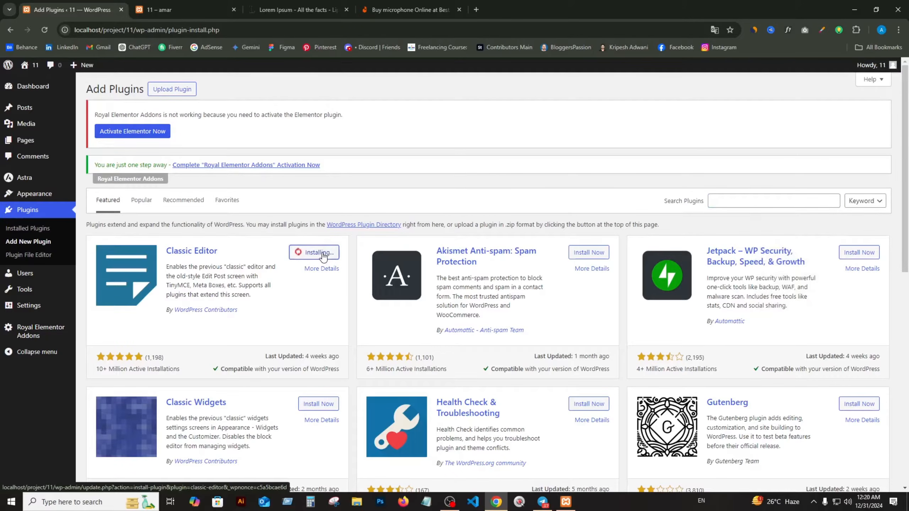
click(320, 257)
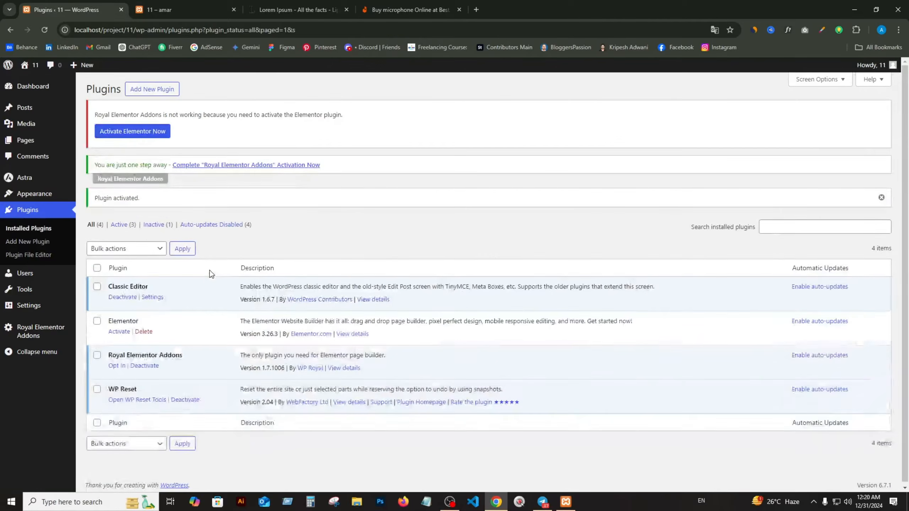
Create a new post and paste the title "What is Lorem Ipsum?".
mouse_move(28, 146)
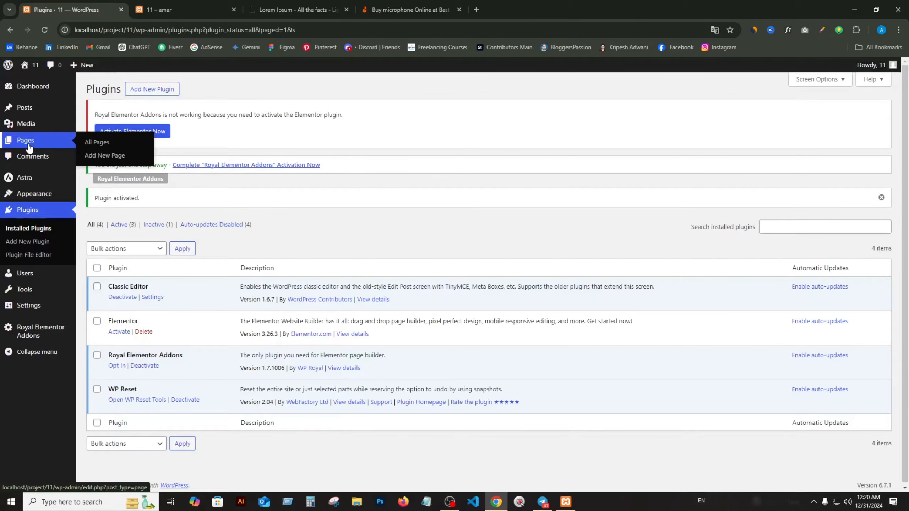
click(31, 111)
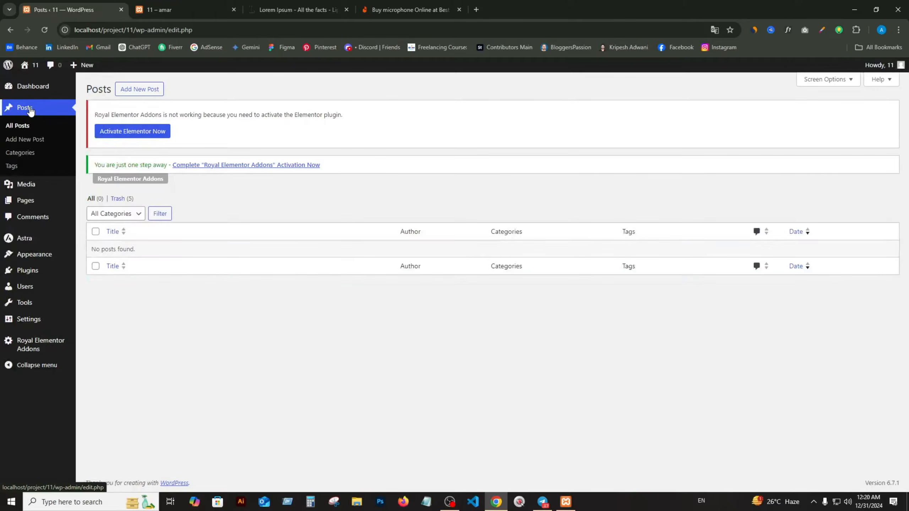
click(128, 93)
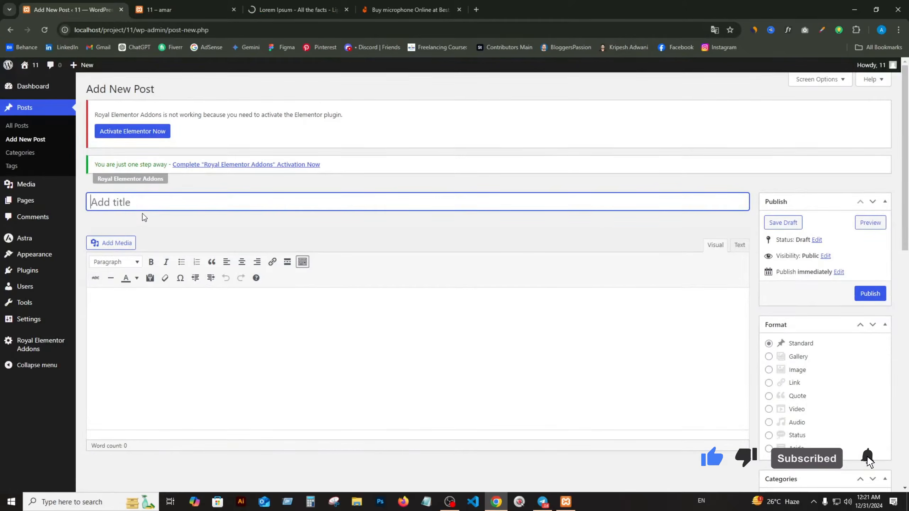
right_click(142, 200)
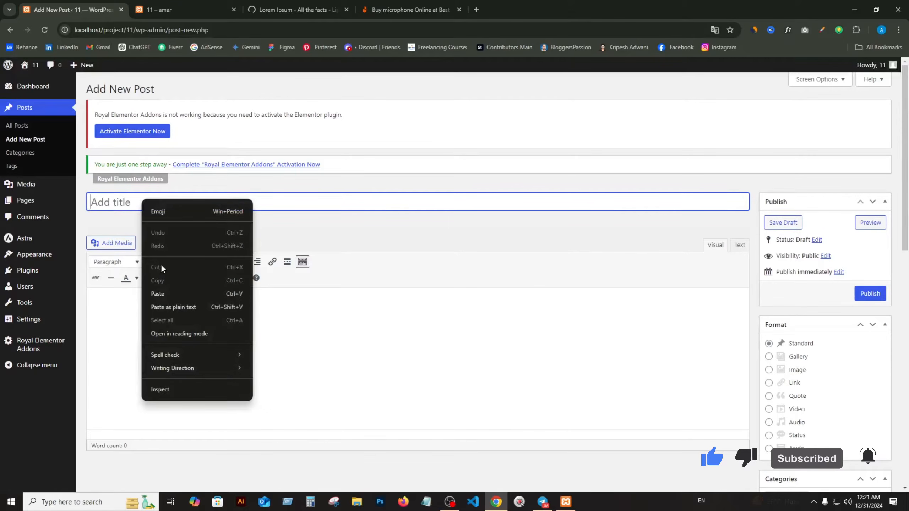
click(167, 291)
Paste the copied lorem ipsum paragraphs into the post's content area.
scroll(153, 353, down, 1)
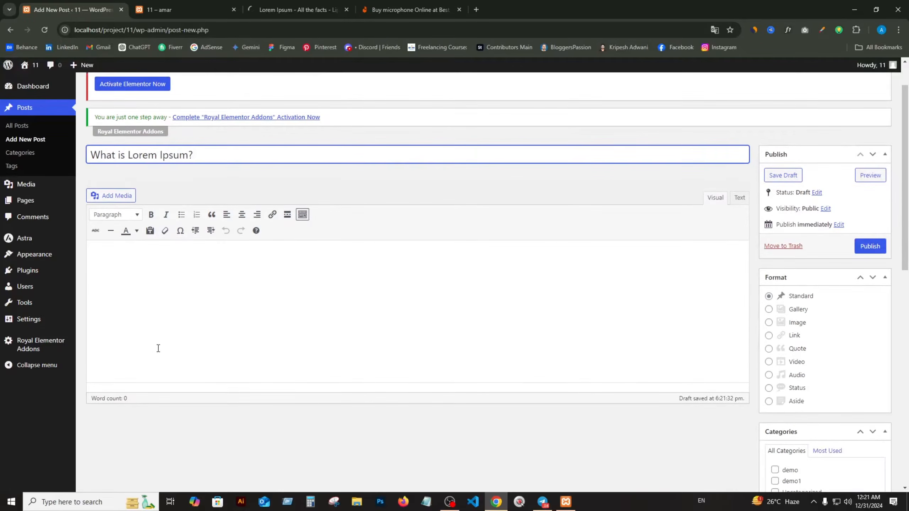
click(159, 267)
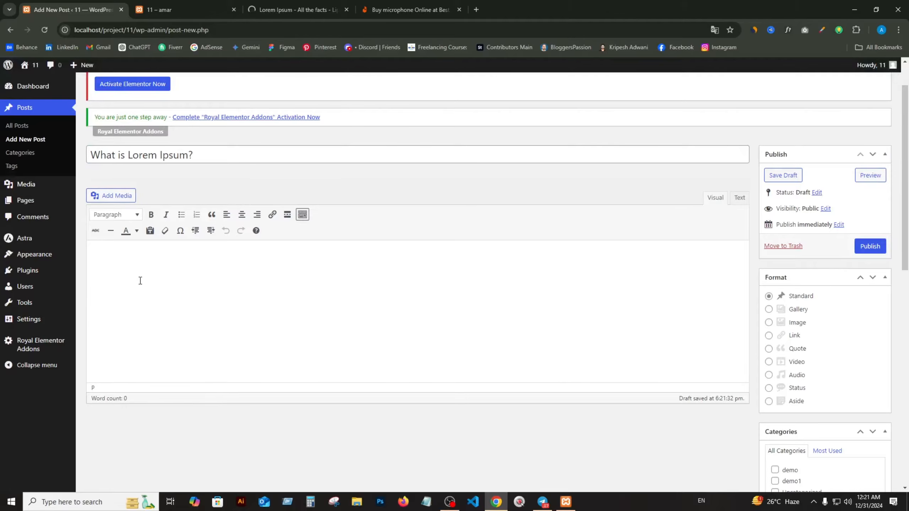
right_click(131, 252)
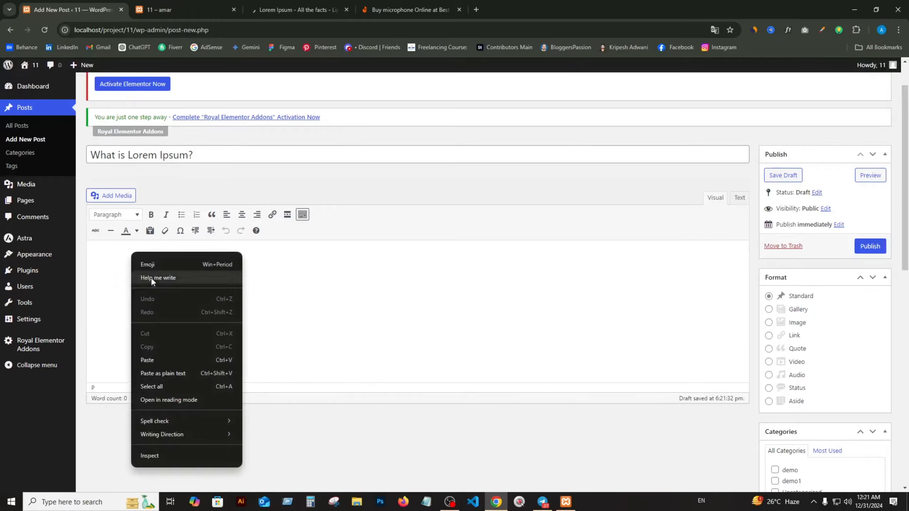
click(147, 360)
scroll(249, 358, down, 1)
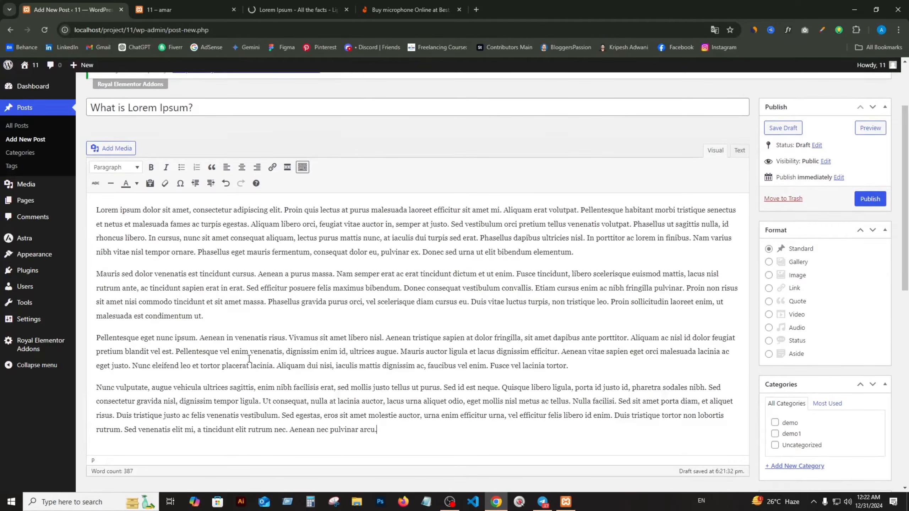
Make the words "Lorem ipsum dolor" bold at the start of the first paragraph.
scroll(249, 358, up, 2)
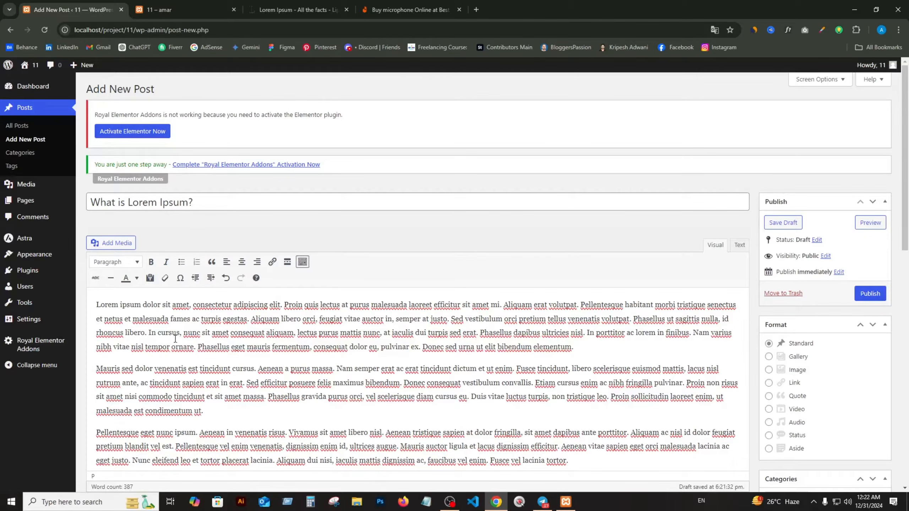
scroll(175, 338, down, 3)
scroll(158, 350, up, 3)
drag(98, 305, 161, 305)
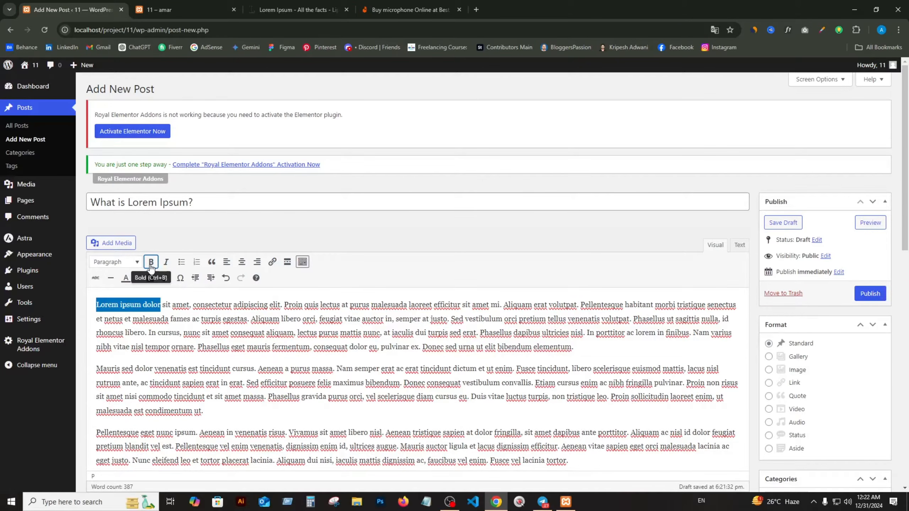
click(150, 264)
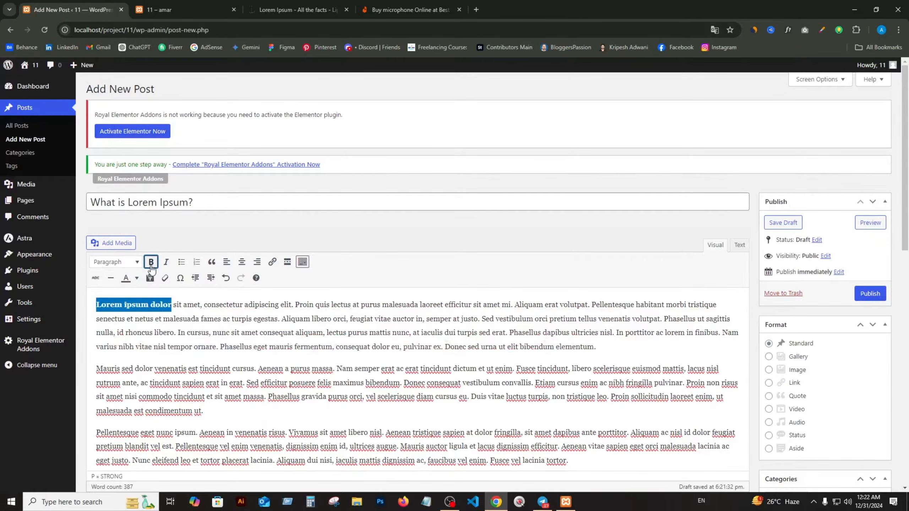
click(155, 305)
click(186, 304)
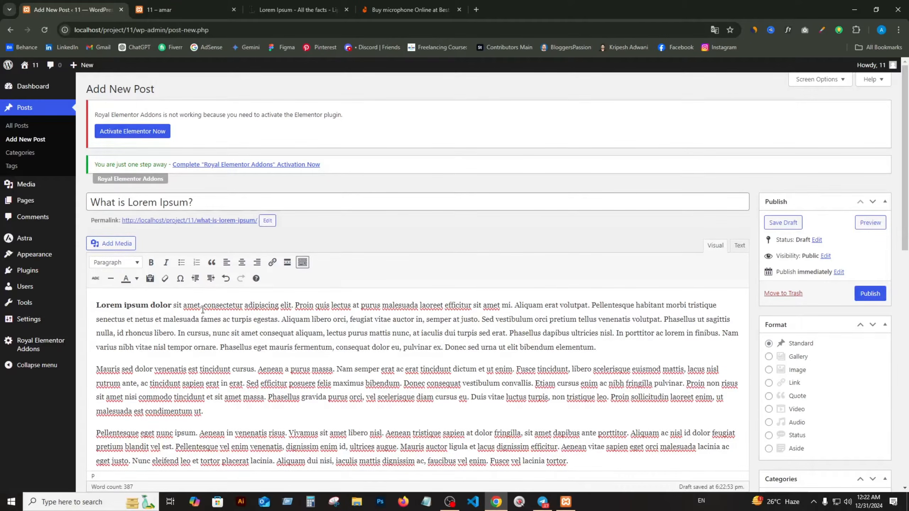
Italicize the words "consectetur adipiscing" in the first paragraph.
drag(204, 305, 285, 312)
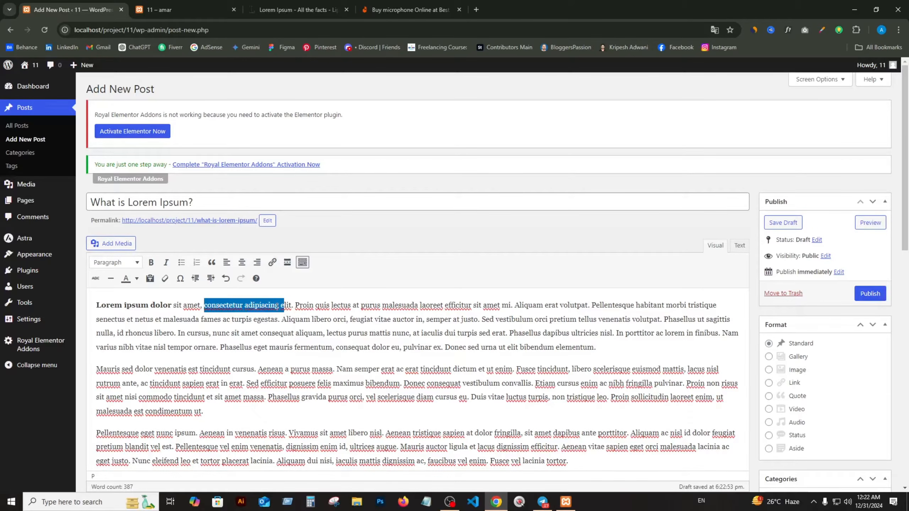
click(167, 263)
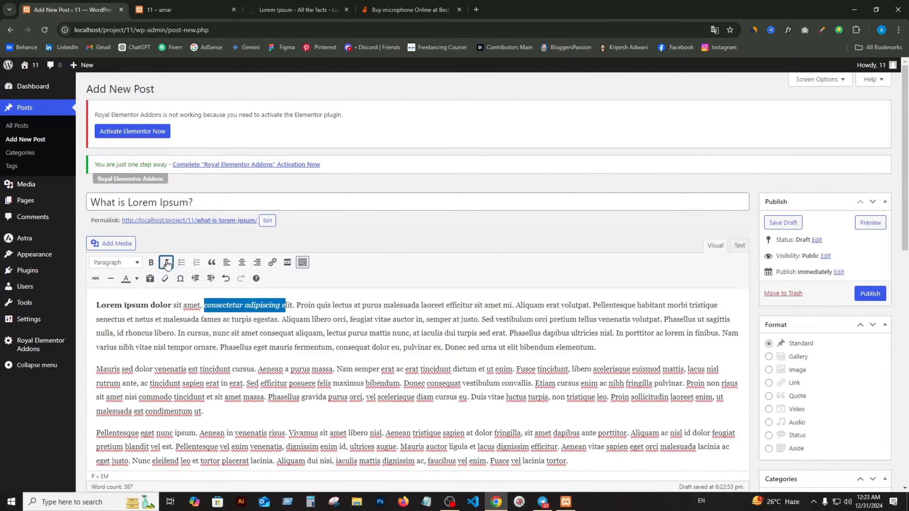
click(254, 308)
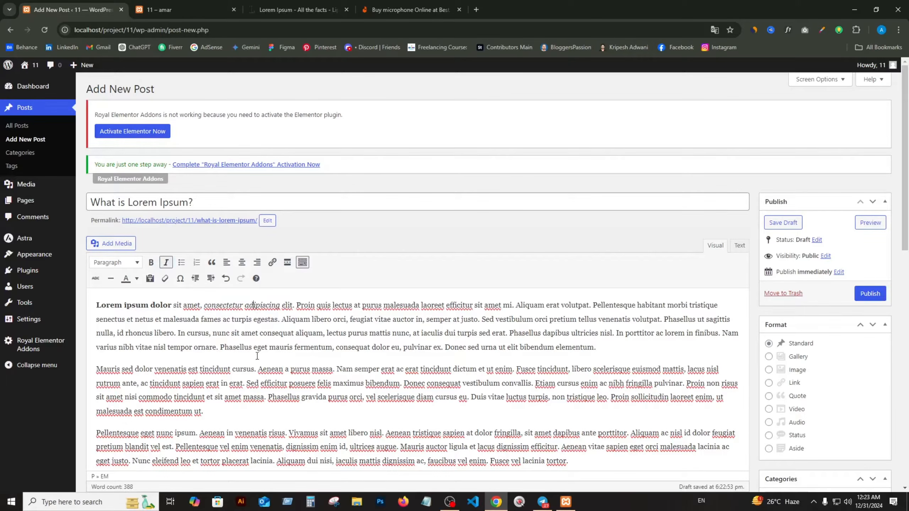
drag(204, 306, 304, 307)
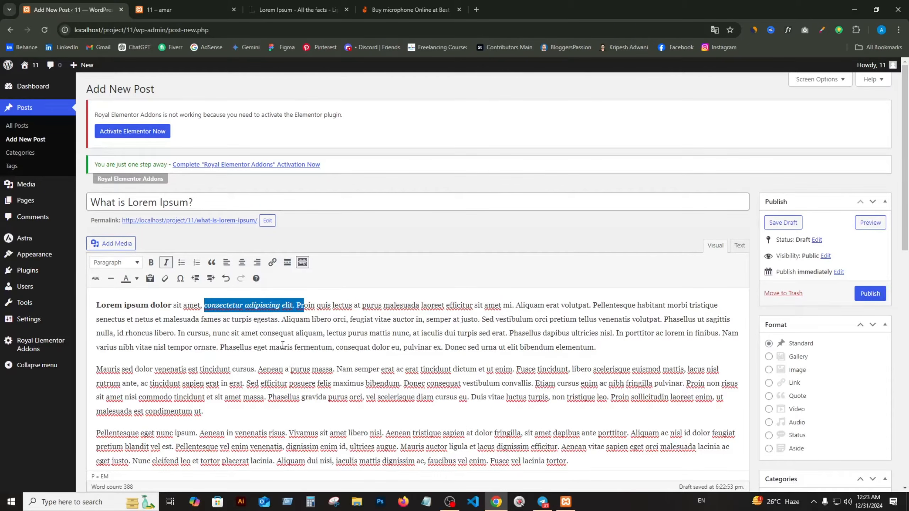
click(257, 346)
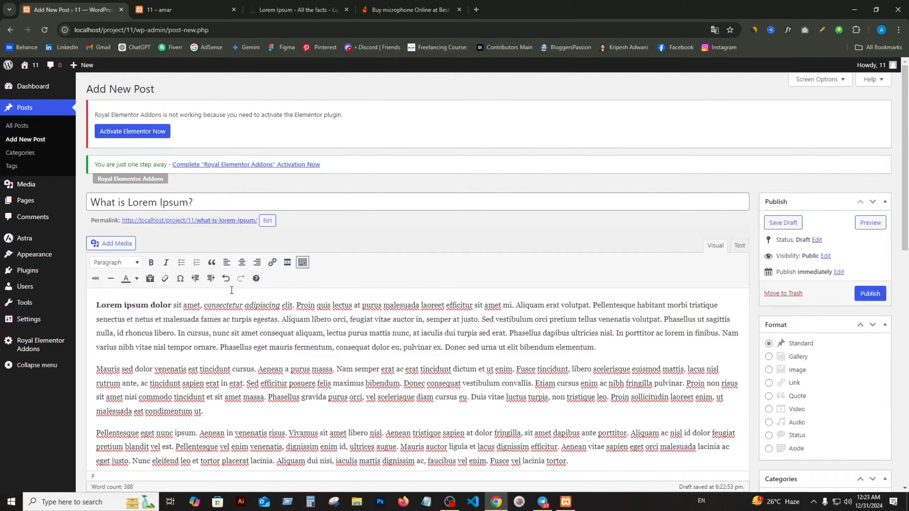
Undo the bold and italic formatting in the first paragraph and redo both changes.
click(226, 280)
click(226, 279)
click(226, 279)
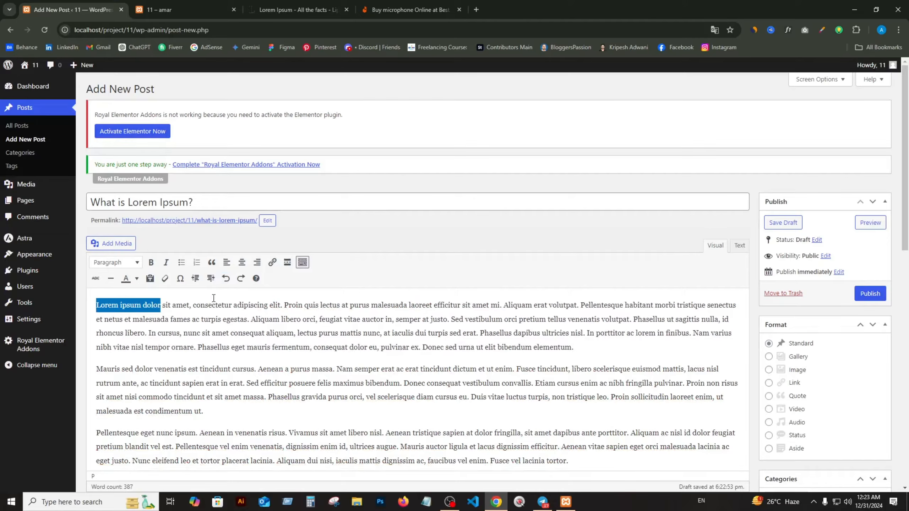
click(240, 280)
click(241, 279)
click(241, 279)
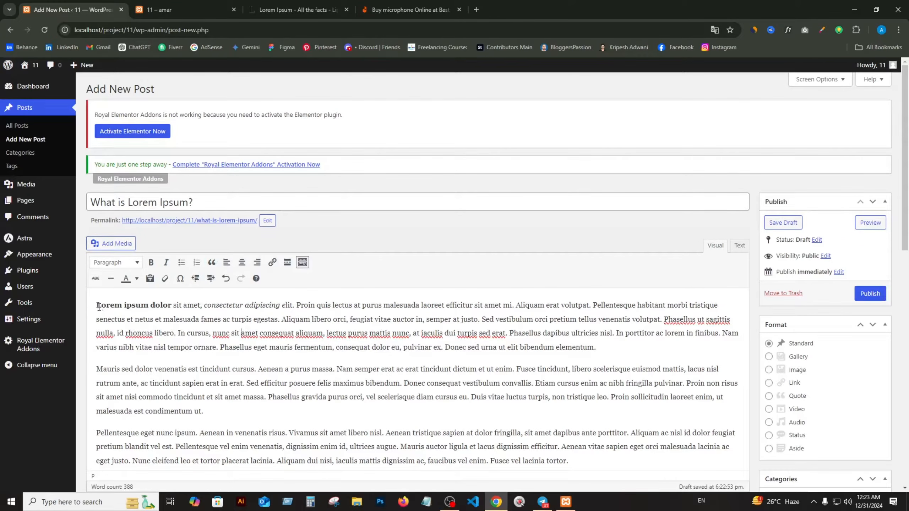
Format the second paragraph, starting with "Mauris sed dolor", as a blockquote.
scroll(136, 358, down, 1)
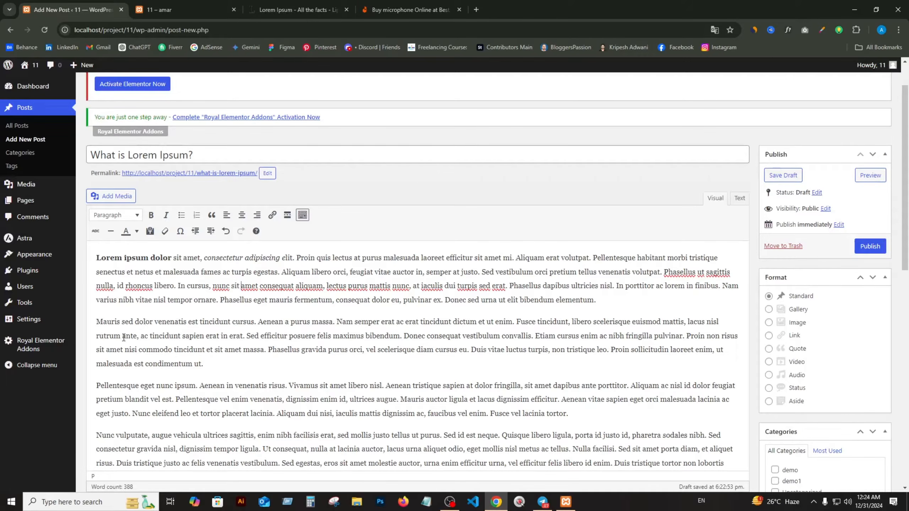
scroll(115, 246, down, 3)
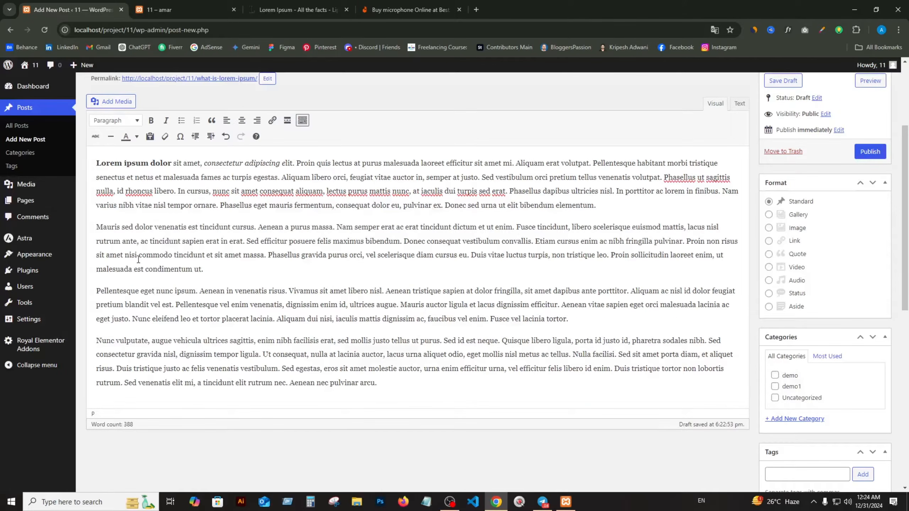
drag(96, 228, 203, 273)
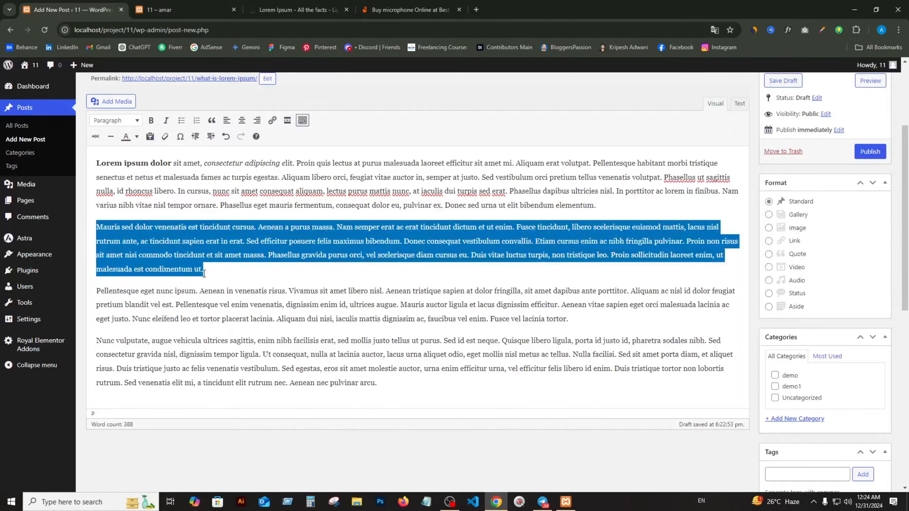
click(212, 121)
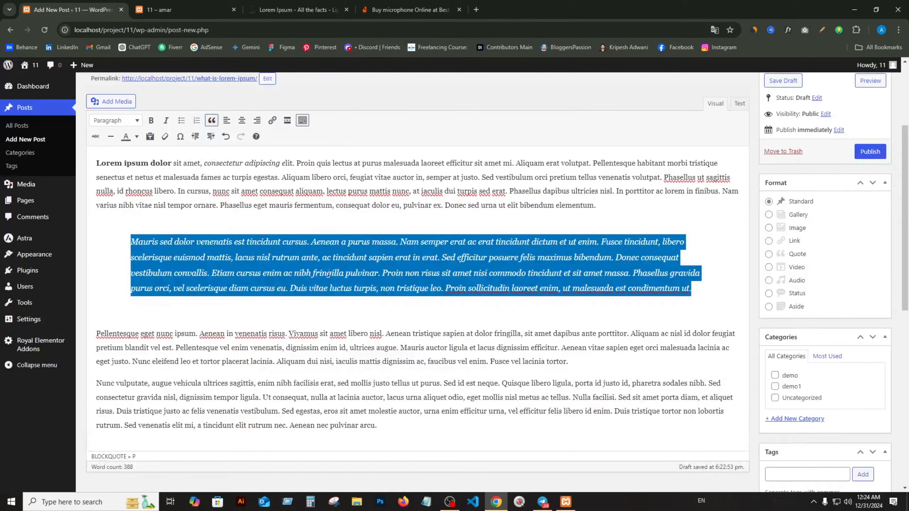
click(313, 243)
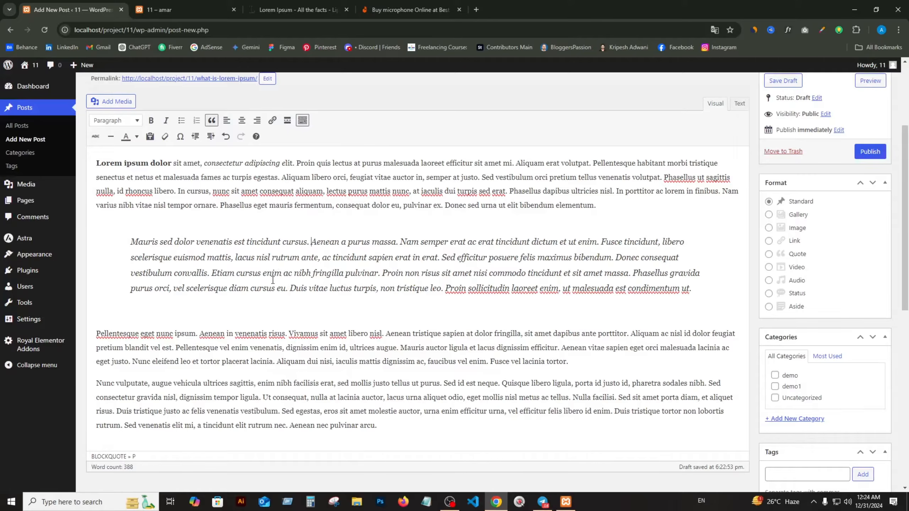
click(240, 262)
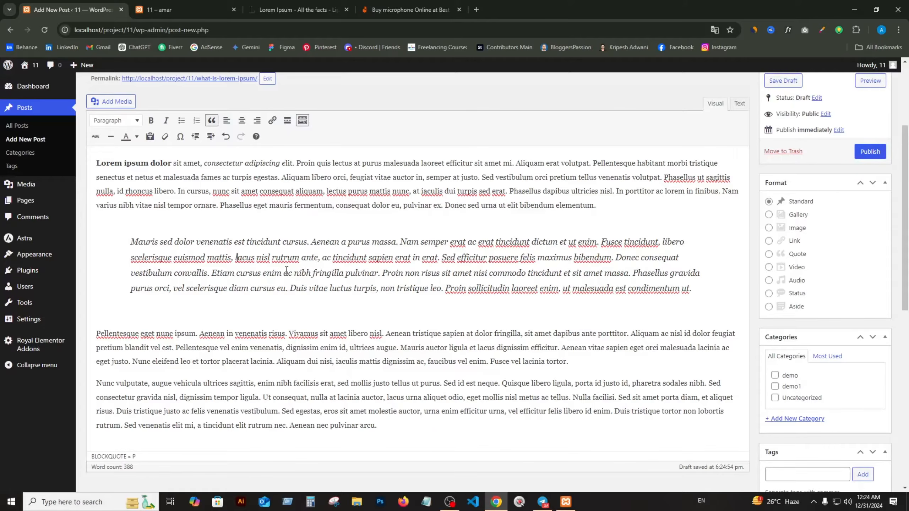
Add a new line after the first paragraph and paste the text "Phasellus eget mauris fermentum" into it.
scroll(287, 270, up, 1)
click(204, 272)
click(614, 255)
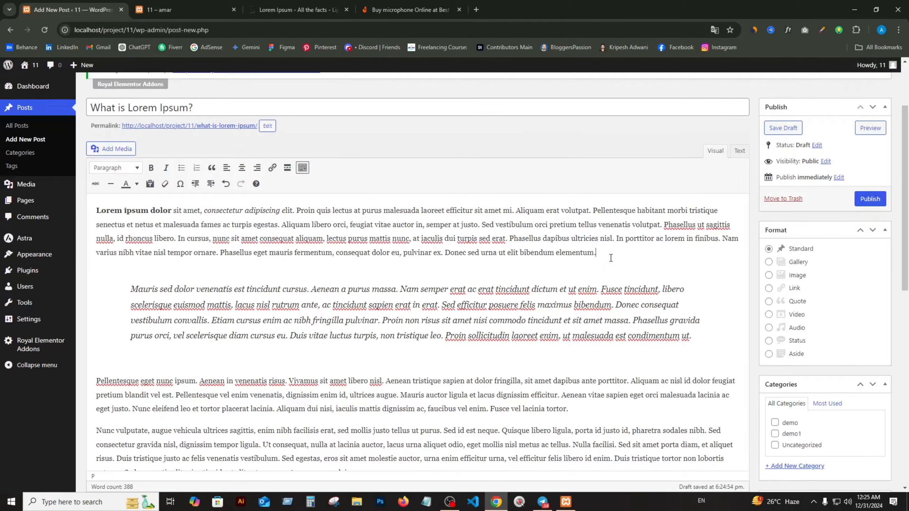
key(Return)
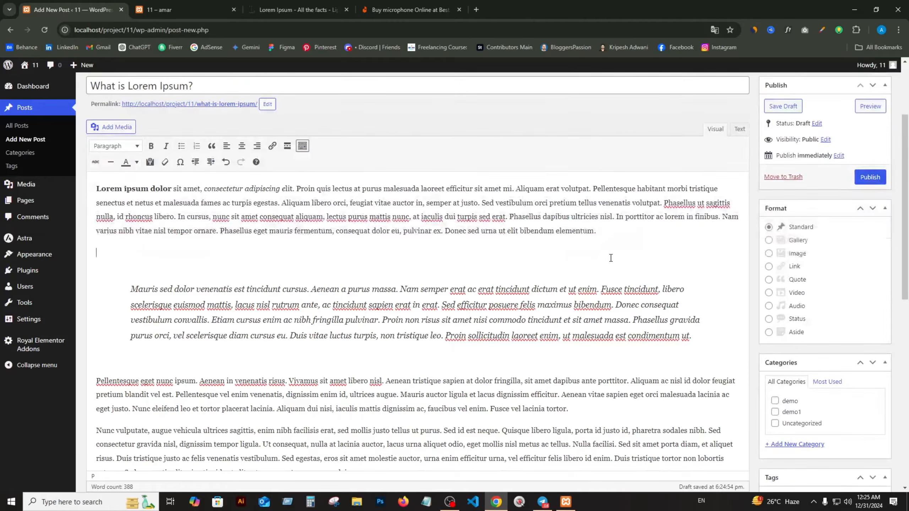
right_click(121, 253)
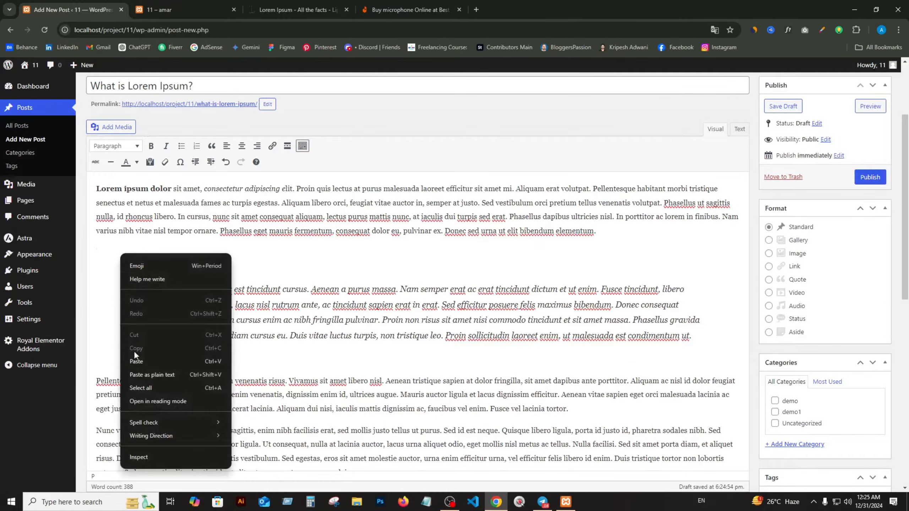
click(140, 361)
Format the line "Phasellus eget mauris fermentum" above the blockquote as Heading 1.
triple_click(117, 253)
key(ctrl+c)
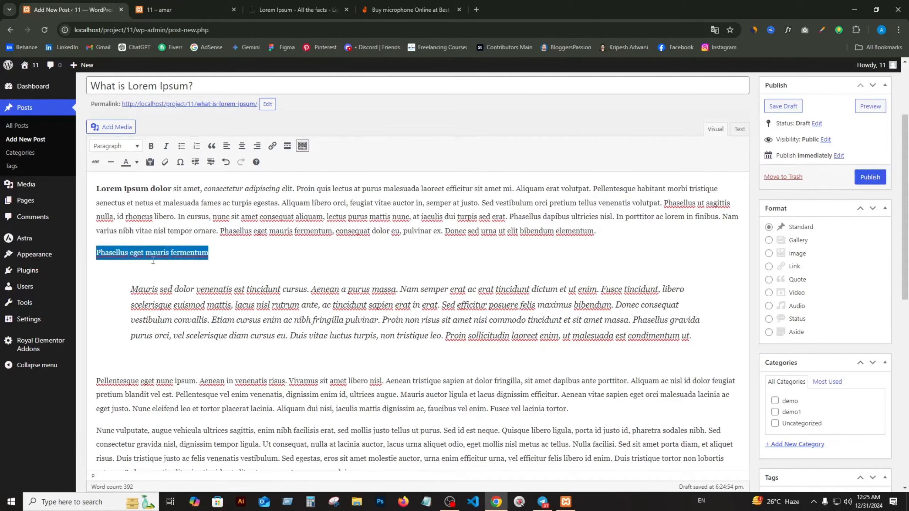
click(130, 153)
click(108, 182)
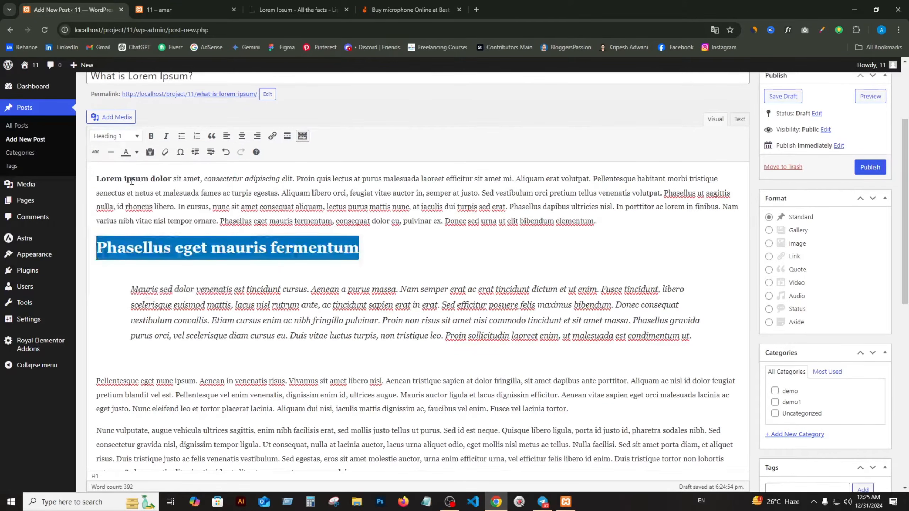
click(188, 244)
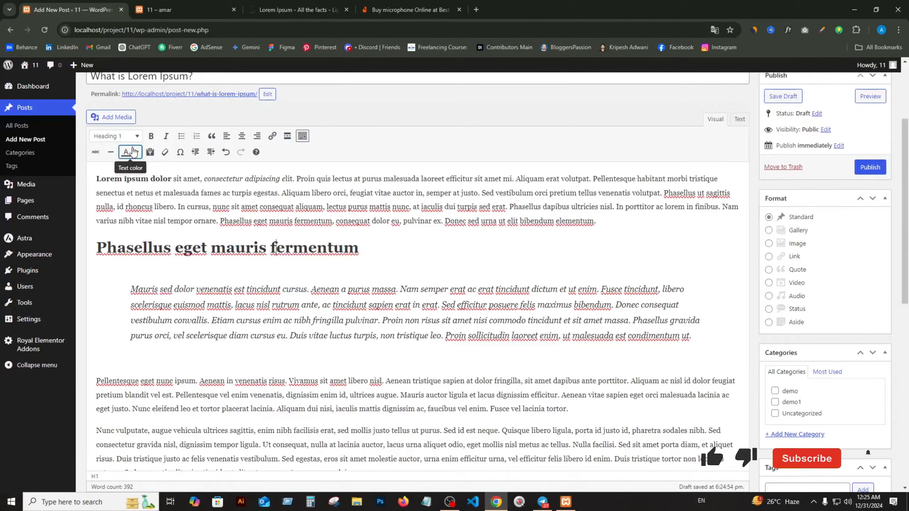
click(133, 140)
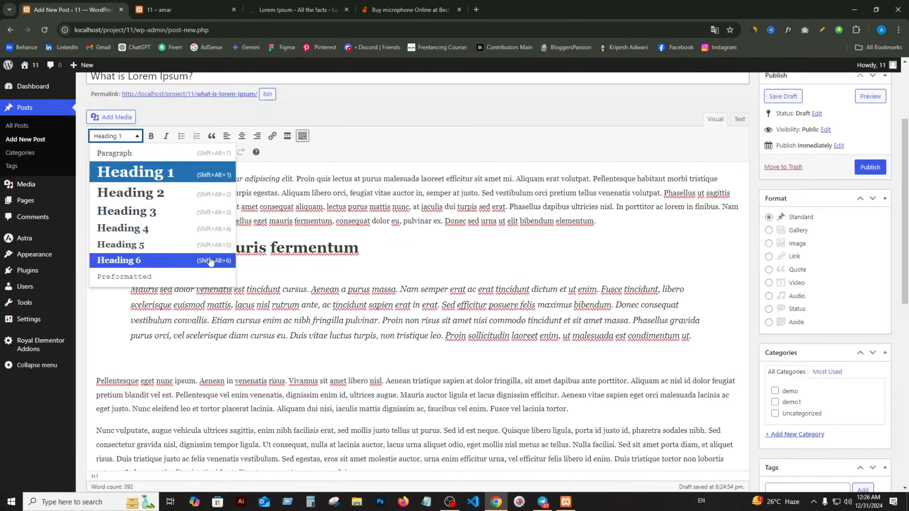
key(Escape)
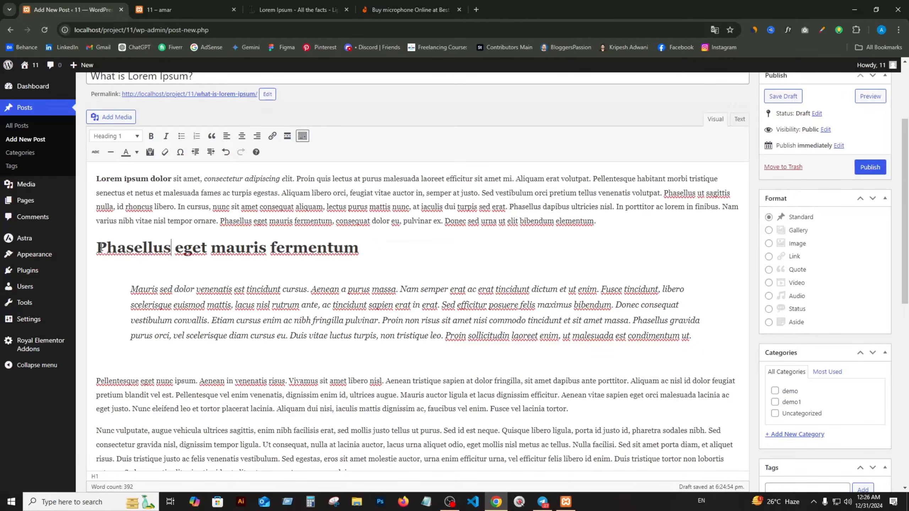
Copy the heading "Phasellus eget mauris fermentum" and paste it four times on new lines below the original.
drag(96, 247, 331, 248)
click(259, 247)
drag(96, 247, 354, 248)
click(359, 244)
key(Return)
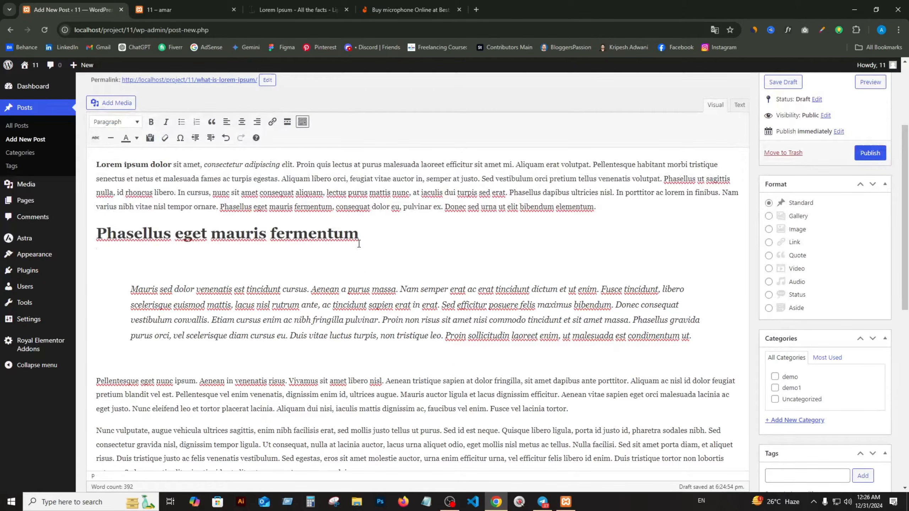
key(ctrl+v)
key(ctrl+v)
key(ctrl+v)
key(ctrl+v)
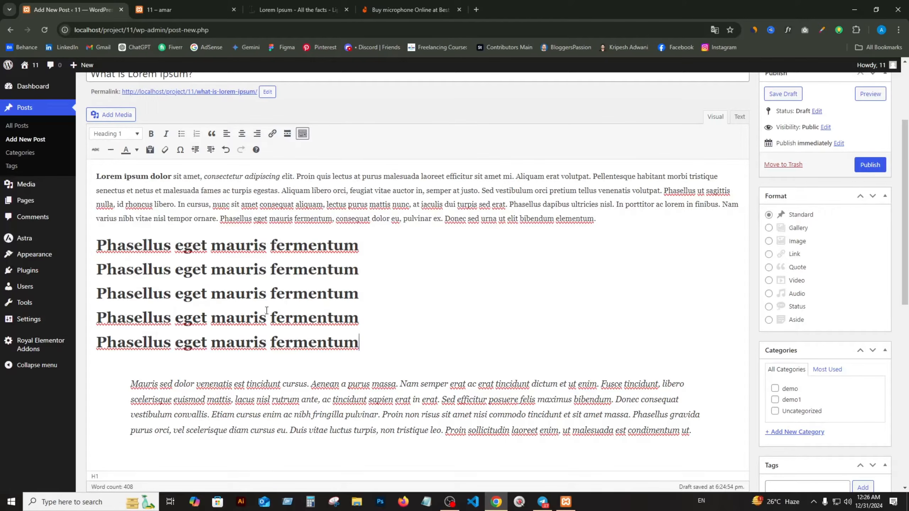
Format the second "Phasellus eget mauris fermentum" line as Heading 2.
drag(97, 269, 287, 276)
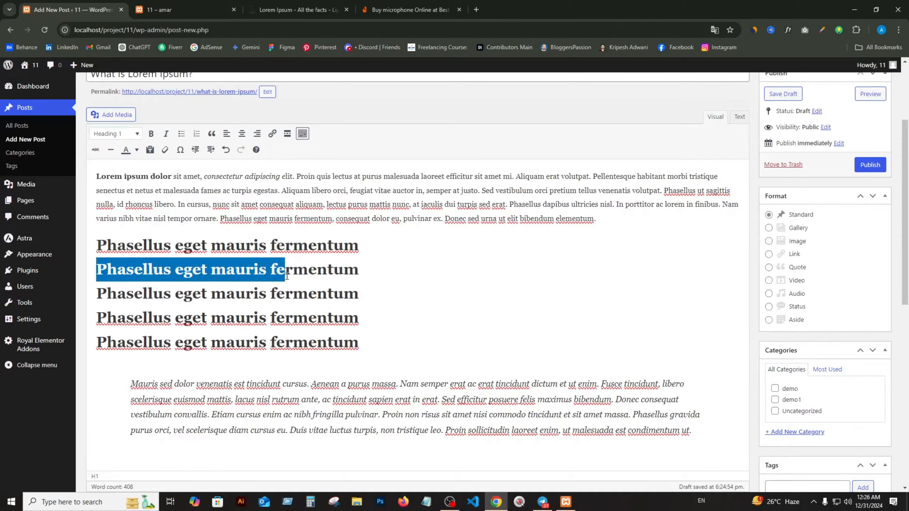
drag(97, 269, 362, 276)
click(135, 137)
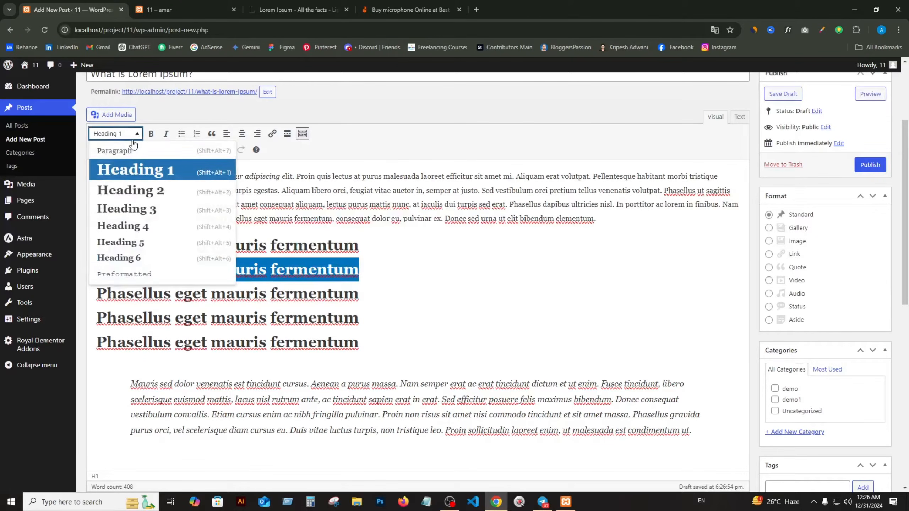
click(133, 192)
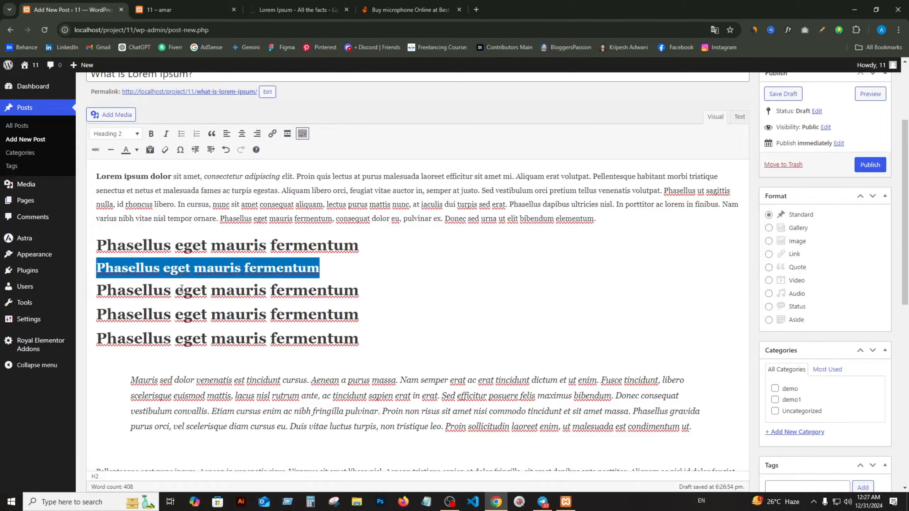
Format the third "Phasellus eget mauris fermentum" line as Heading 3.
double_click(99, 288)
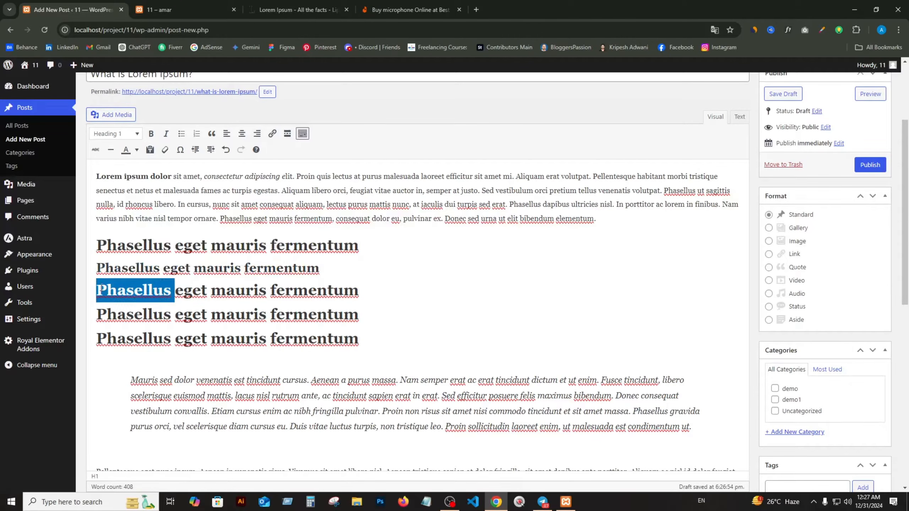
triple_click(101, 288)
click(129, 134)
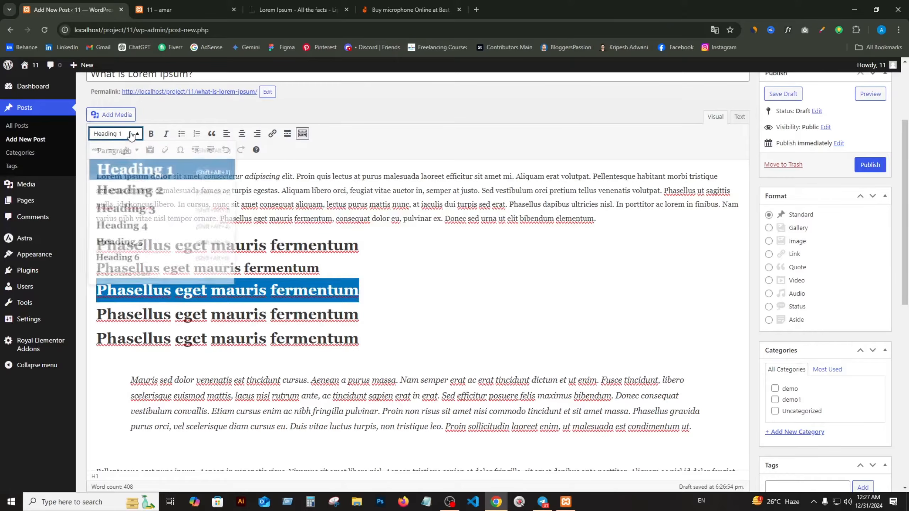
click(129, 211)
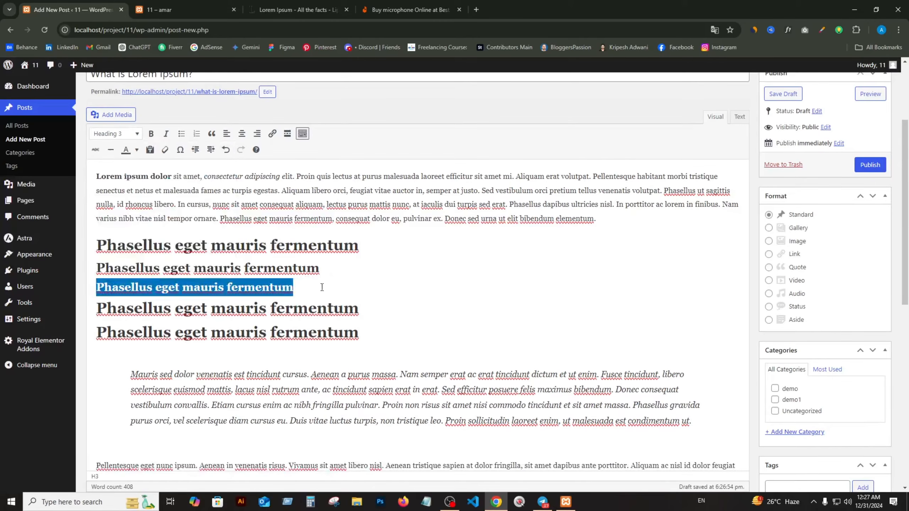
click(269, 290)
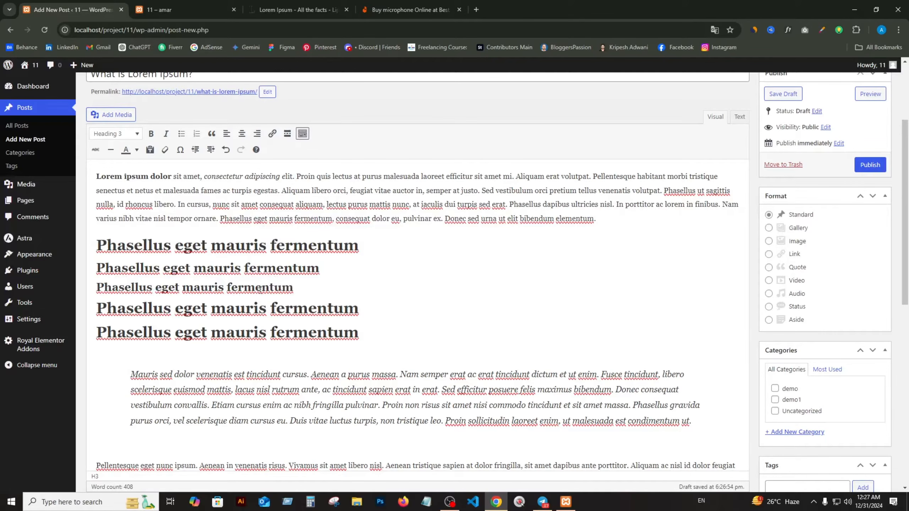
Format the fourth "Phasellus eget mauris fermentum" line as Heading 4 and delete the text of the fifth line.
triple_click(119, 311)
click(115, 134)
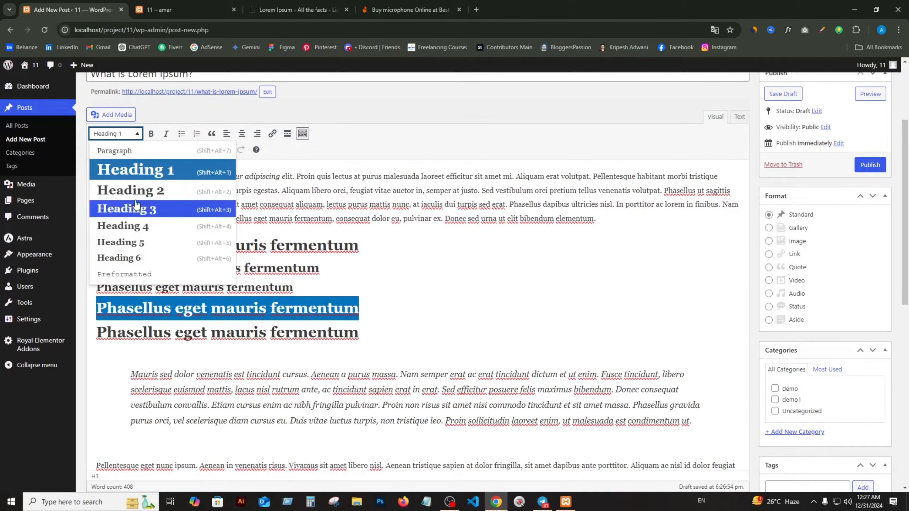
click(128, 226)
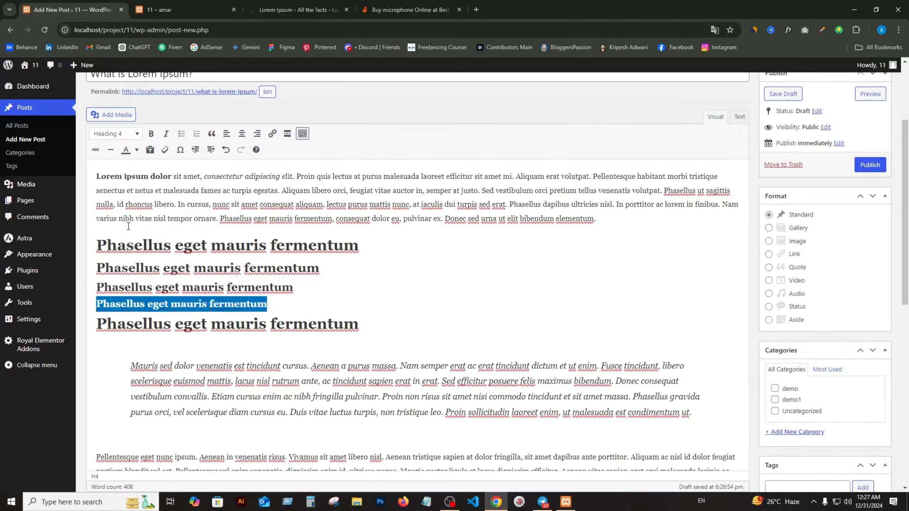
click(260, 319)
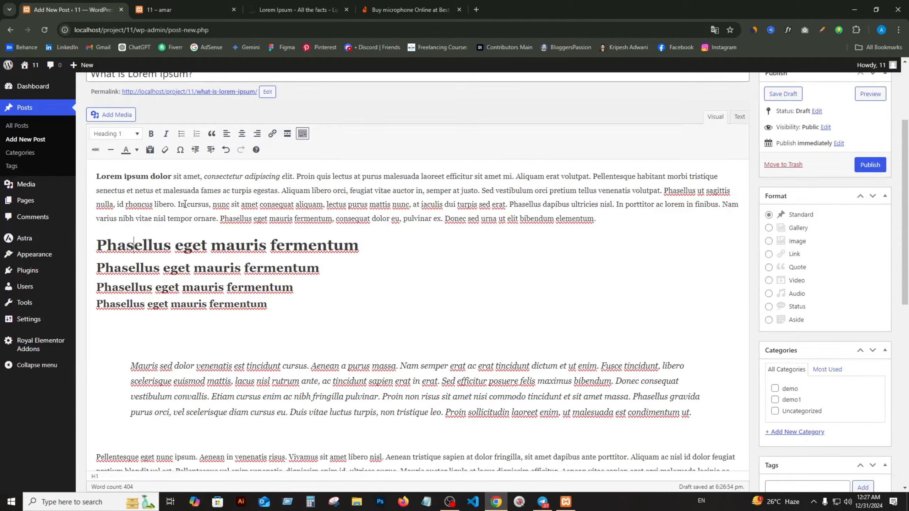
Color the text from "adipiscing elit" to "feugiat" in the first paragraph red after trying other text colors.
scroll(185, 204, up, 3)
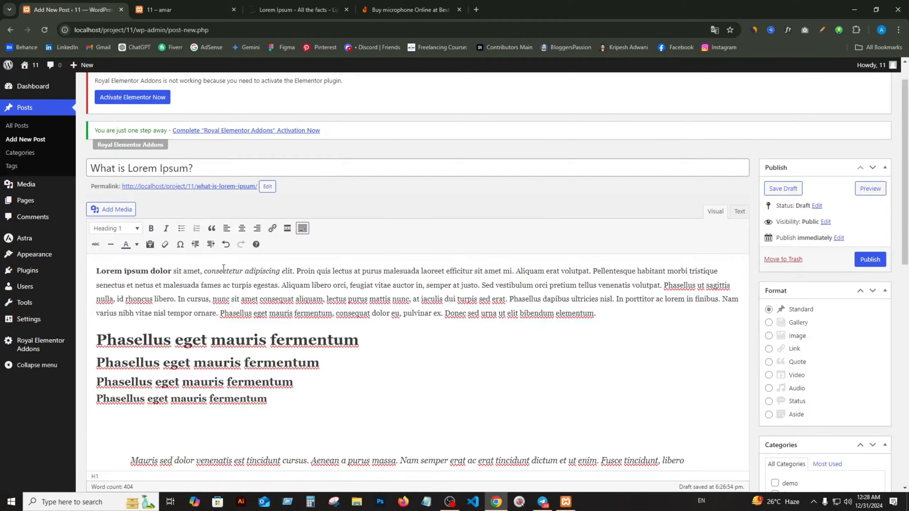
click(245, 271)
drag(245, 272, 373, 285)
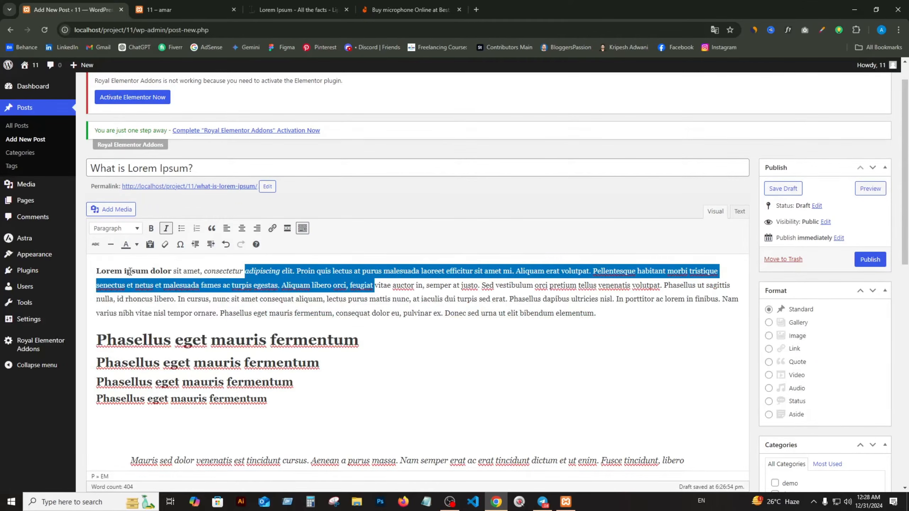
click(137, 245)
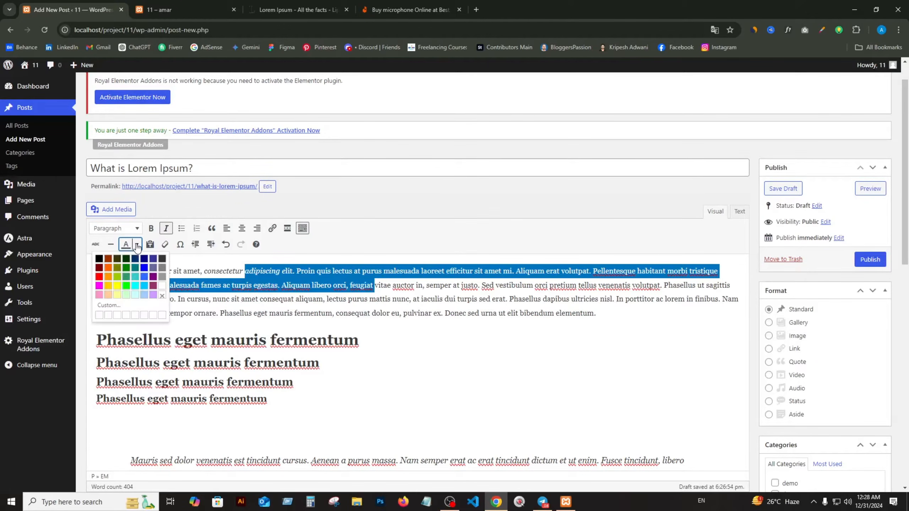
click(130, 272)
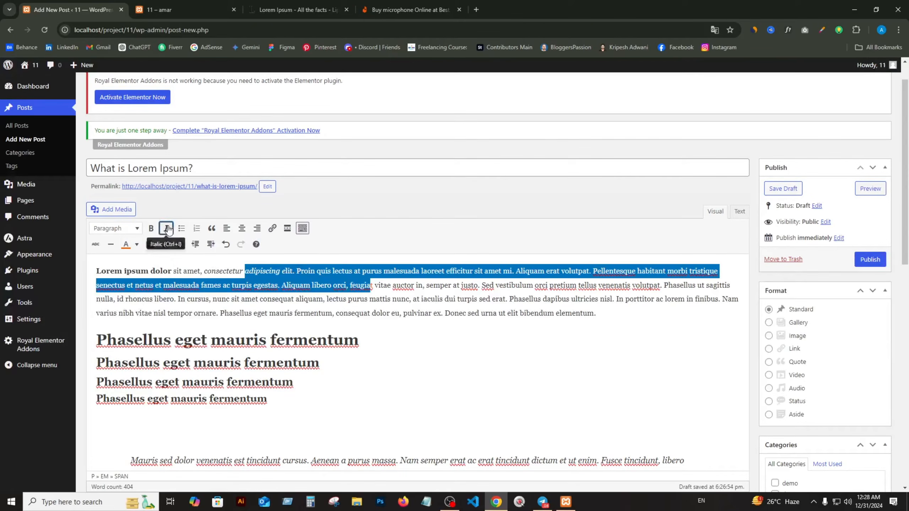
click(137, 245)
click(98, 257)
click(137, 245)
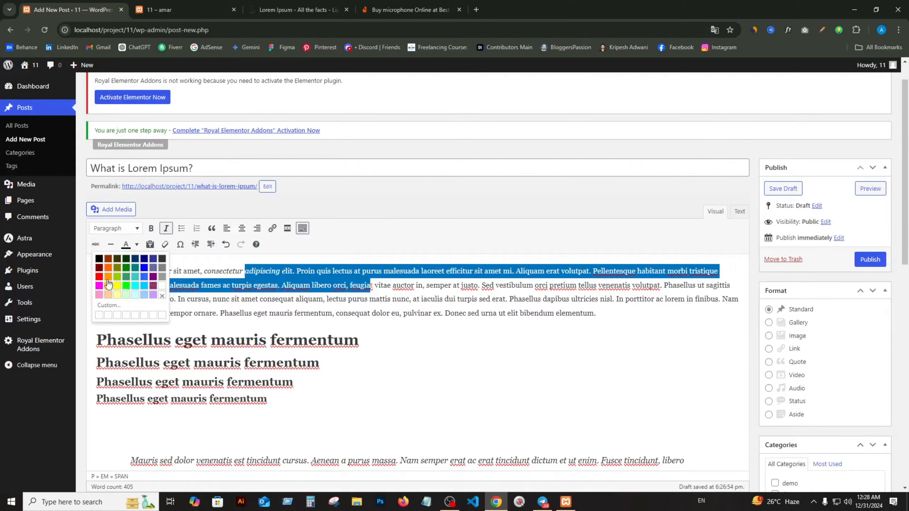
click(99, 276)
click(310, 285)
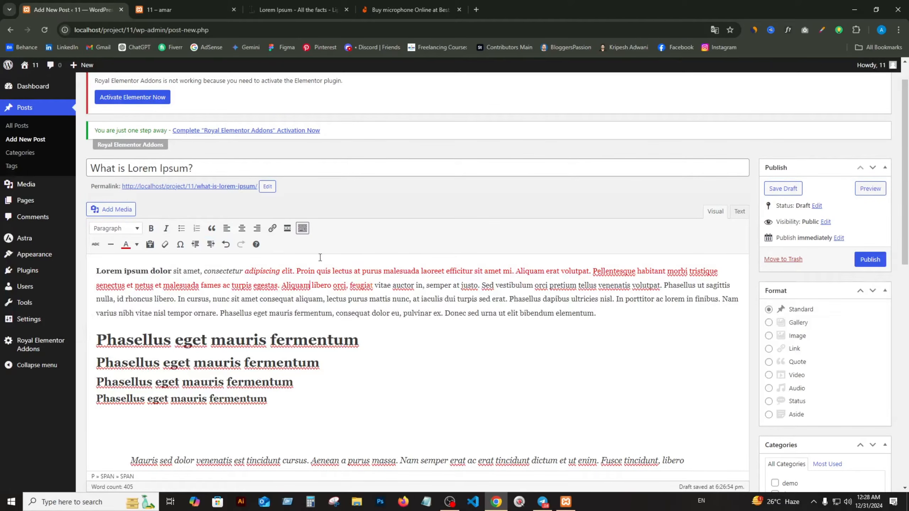
Color the entire first paragraph, starting with "Lorem ipsum dolor", blue.
double_click(310, 297)
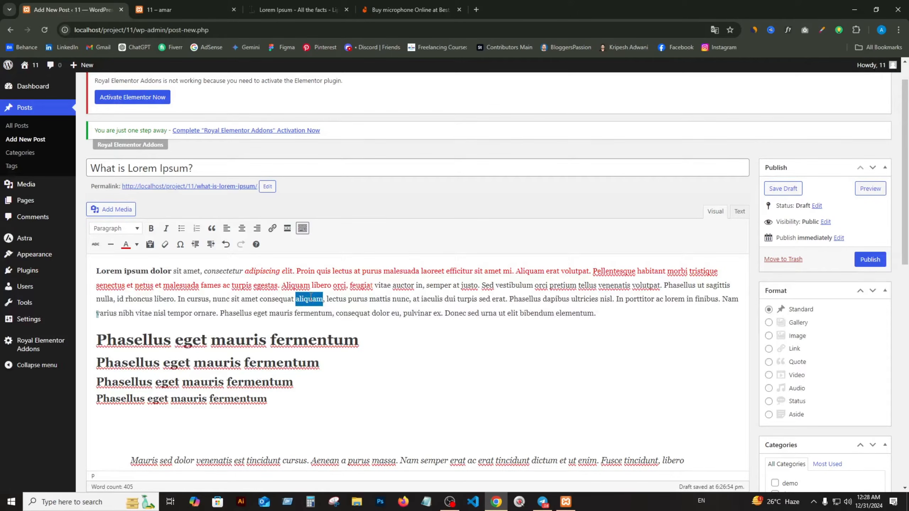
triple_click(97, 314)
click(137, 245)
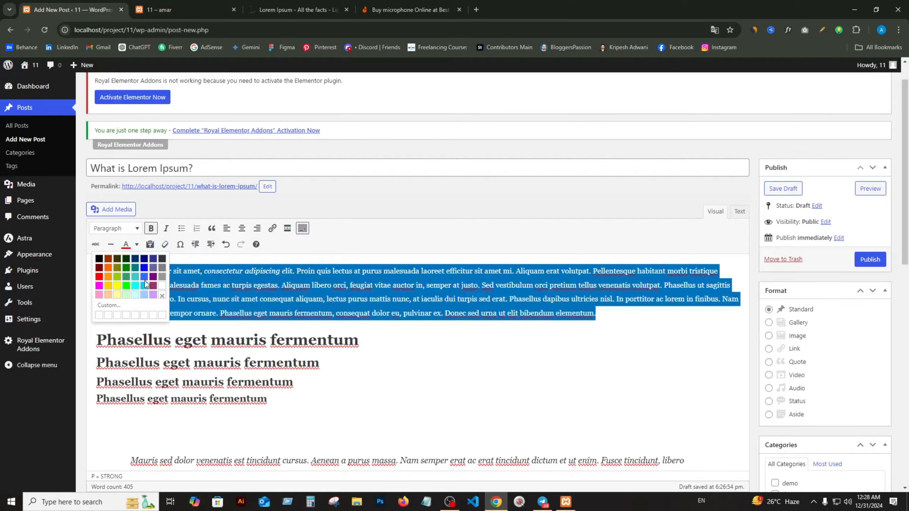
click(144, 286)
click(255, 287)
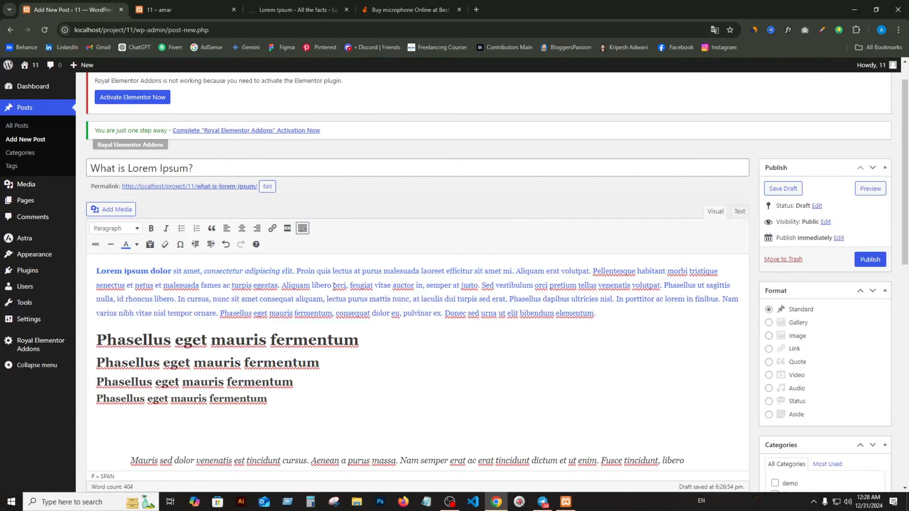
Convert the four "Phasellus eget mauris fermentum" heading lines below the first paragraph into a bulleted list.
scroll(332, 286, down, 1)
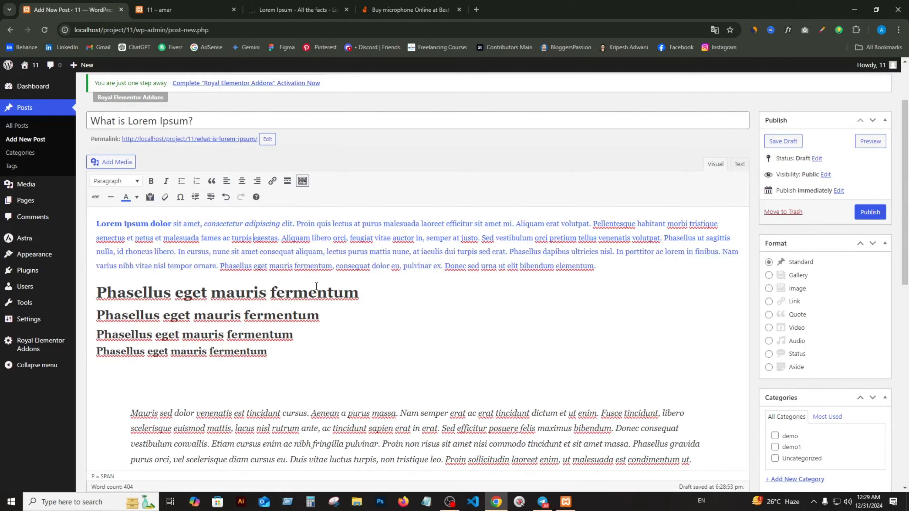
scroll(167, 301, down, 3)
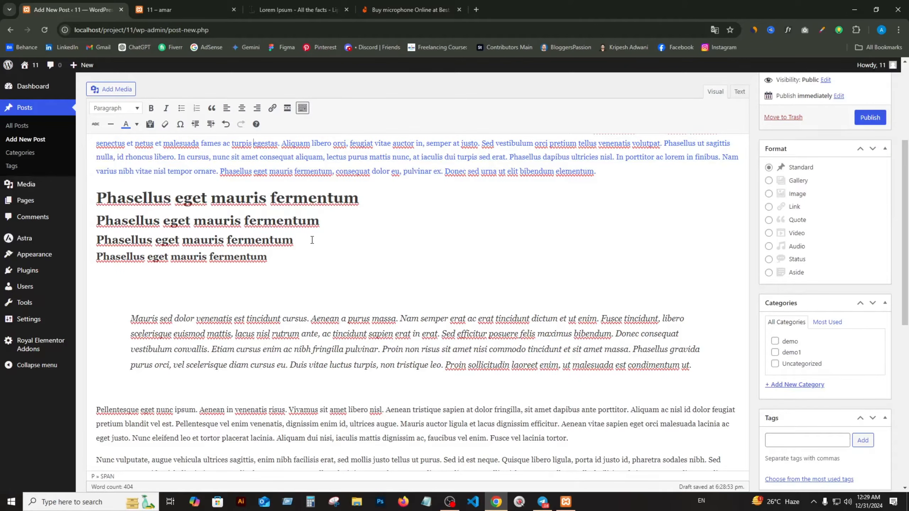
drag(97, 195, 250, 272)
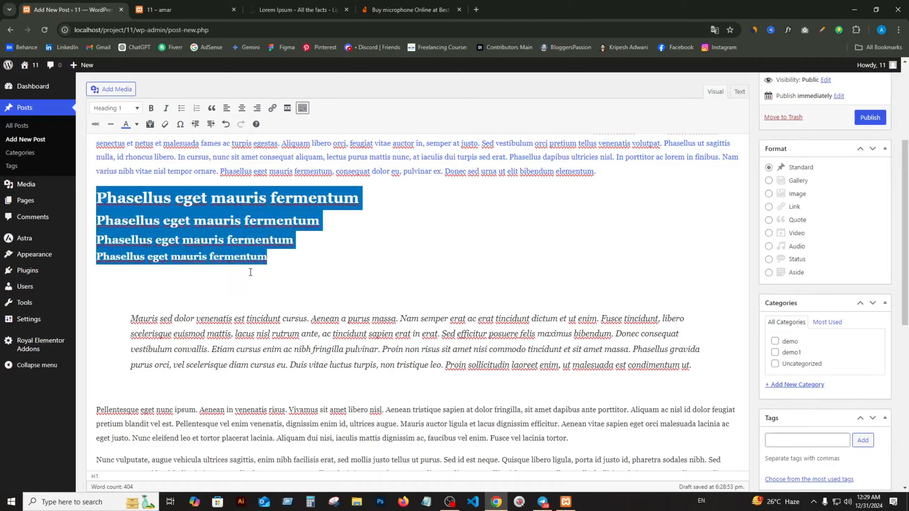
click(181, 108)
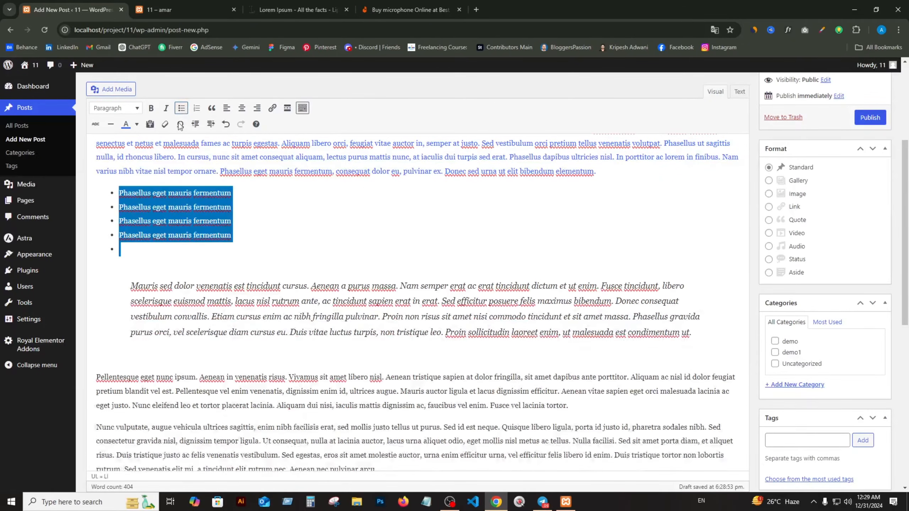
click(121, 200)
Change the "Phasellus eget mauris fermentum" bullets to a numbered list and delete the empty fifth item.
click(197, 109)
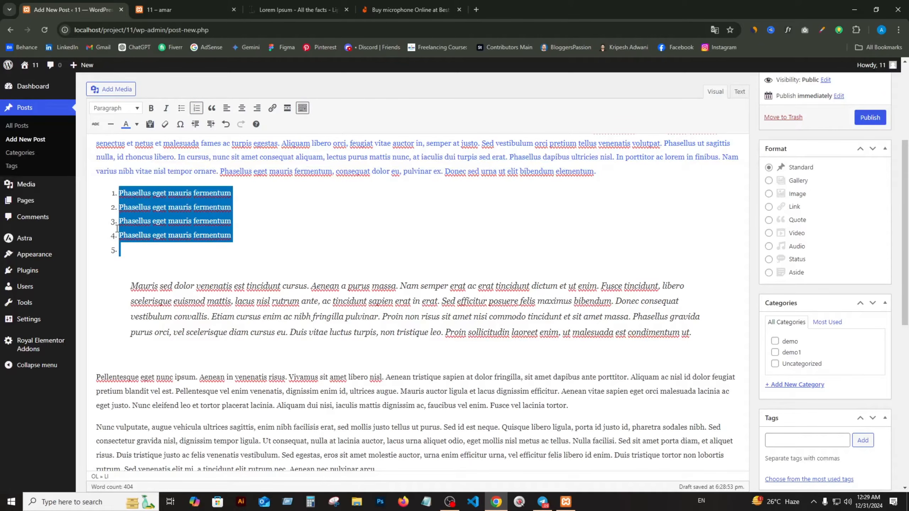
click(126, 246)
key(BackSpace)
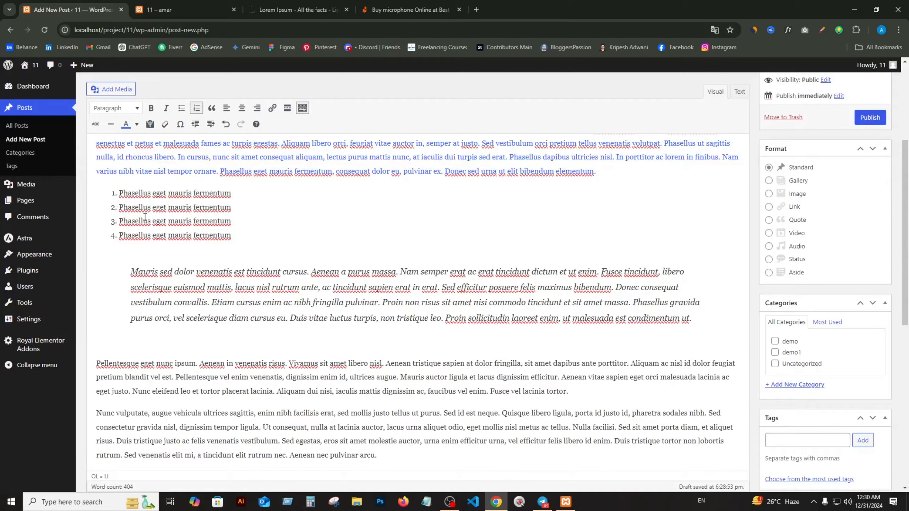
click(179, 168)
Right-align the paragraph starting with "Pellentesque eget nunc ipsum" after trying center and left alignment.
drag(95, 359, 573, 392)
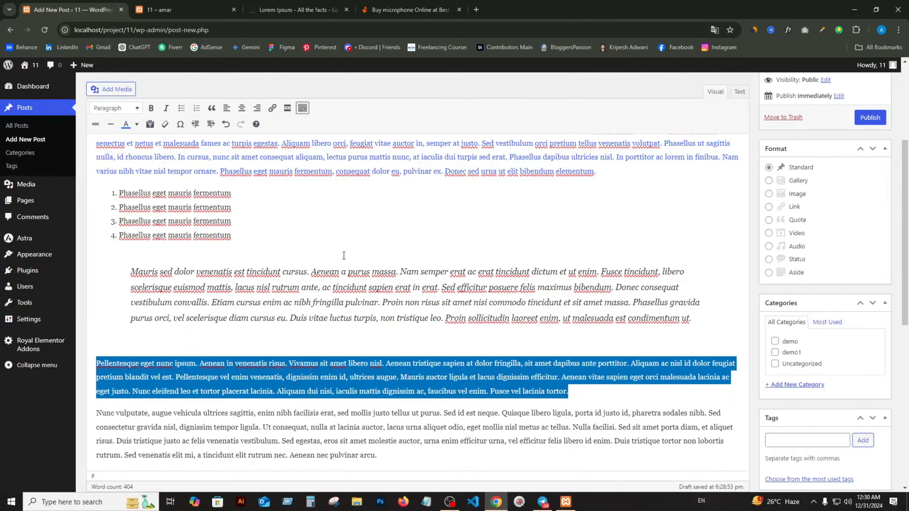
click(242, 107)
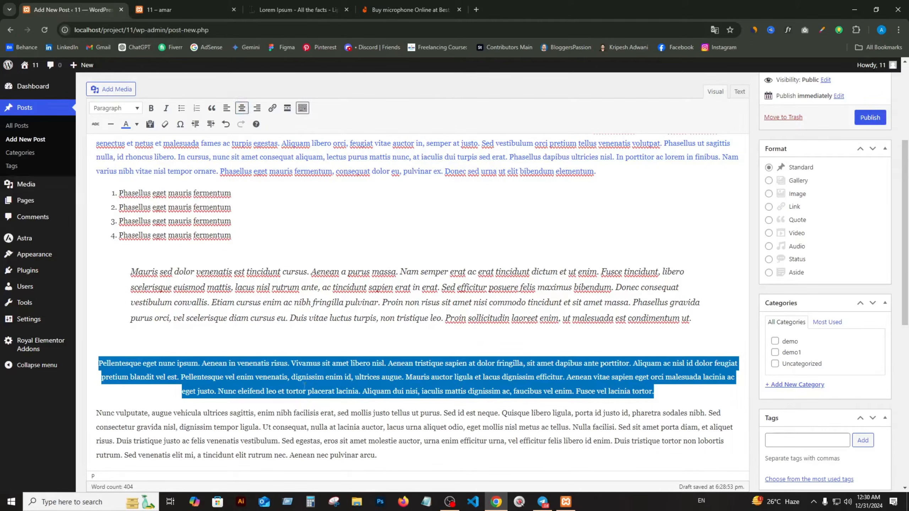
click(227, 111)
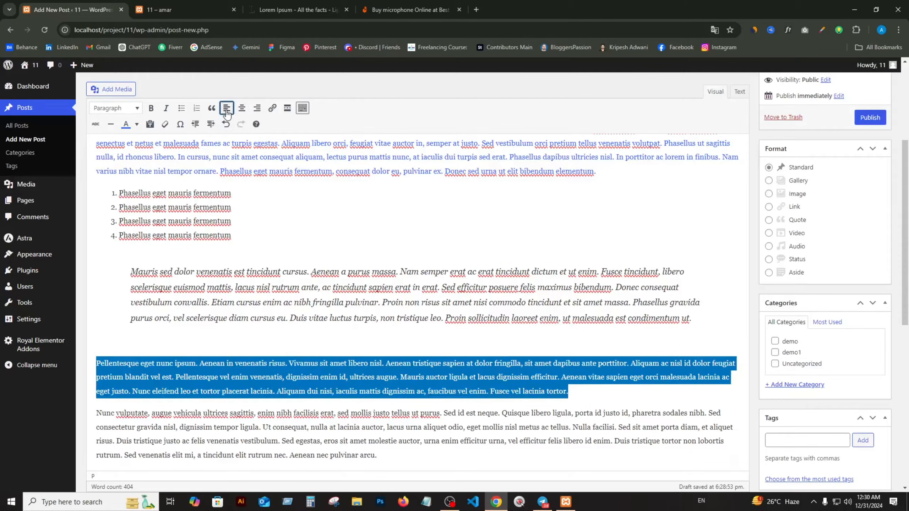
click(258, 109)
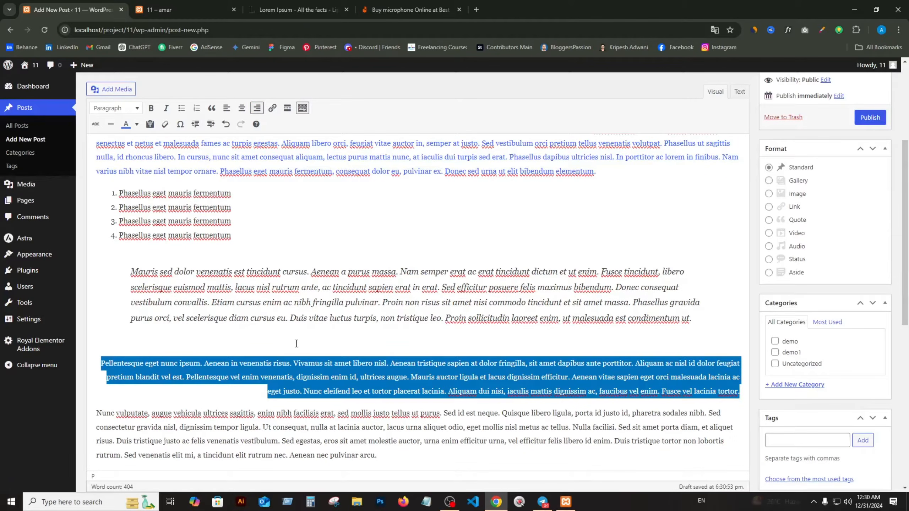
scroll(361, 378, up, 3)
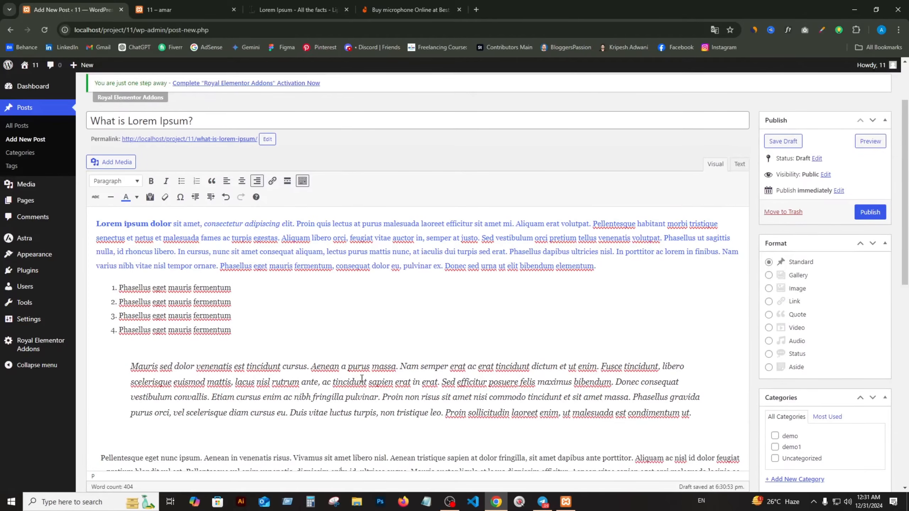
Link the words "Nam semper" in the block quote to youtube.com.
scroll(359, 386, down, 3)
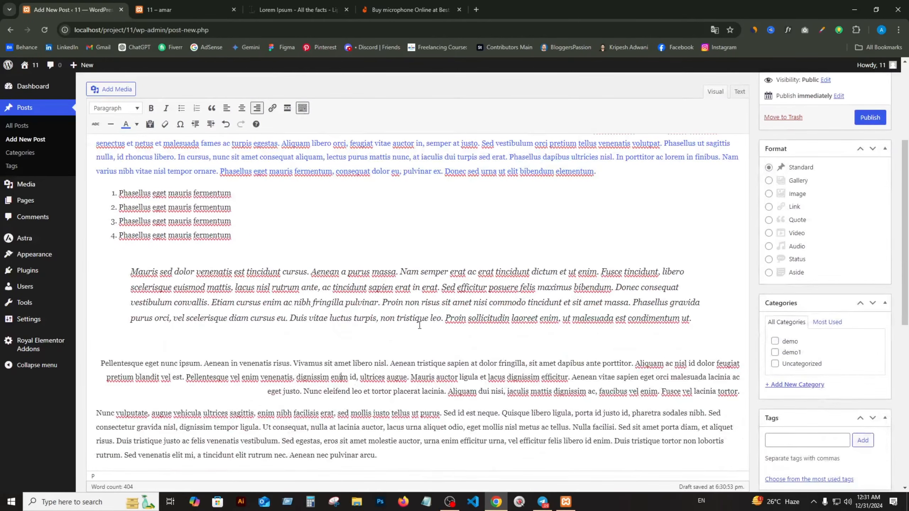
click(444, 272)
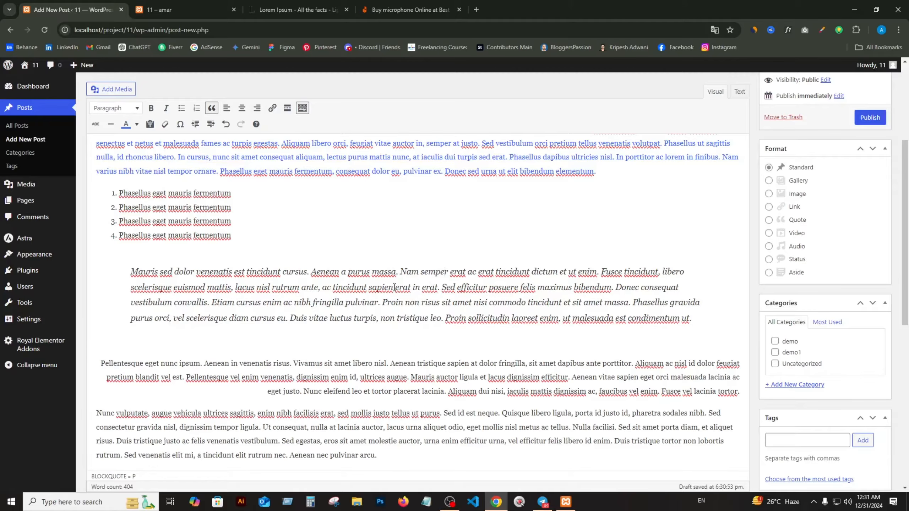
drag(401, 272, 447, 274)
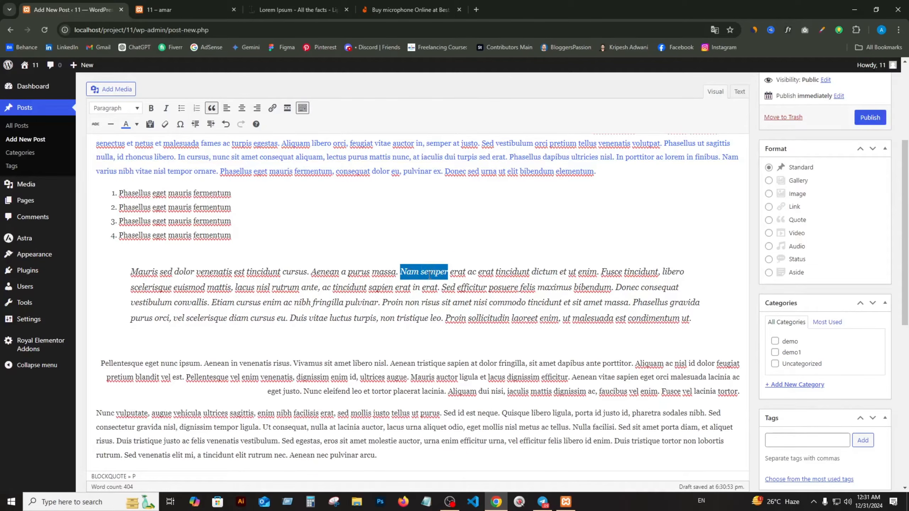
click(272, 109)
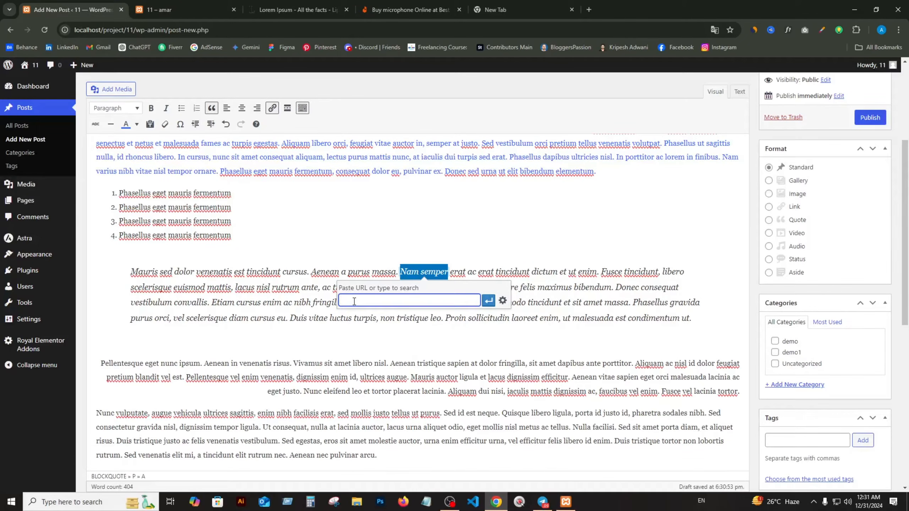
right_click(354, 302)
click(489, 301)
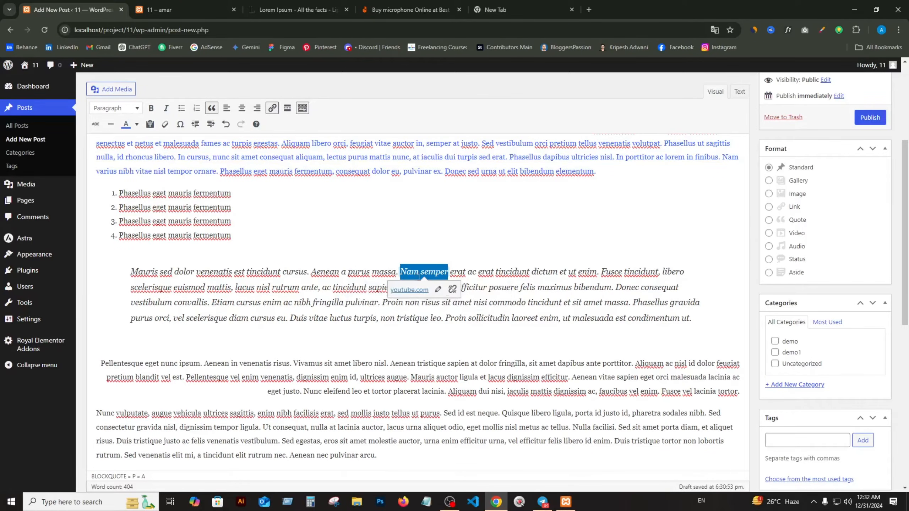
click(458, 275)
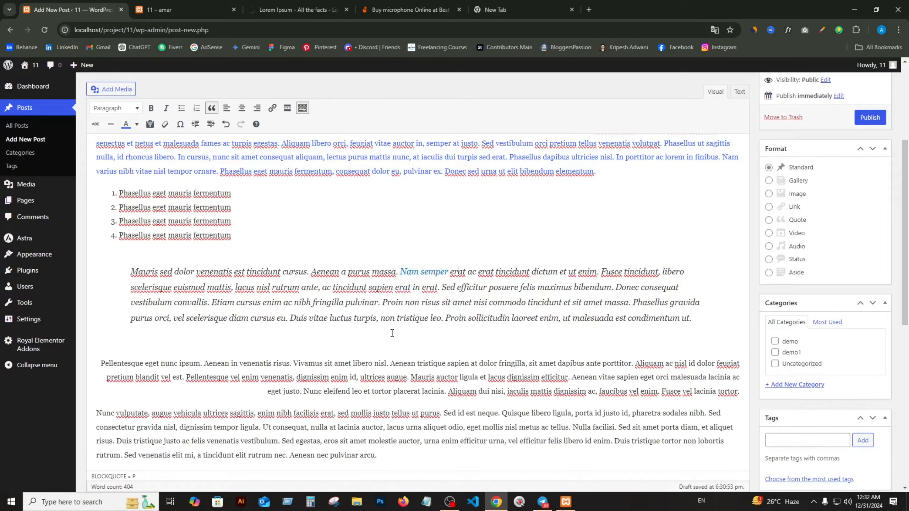
Make the linked words "Nam semper" in the block quote bold.
drag(400, 273, 447, 272)
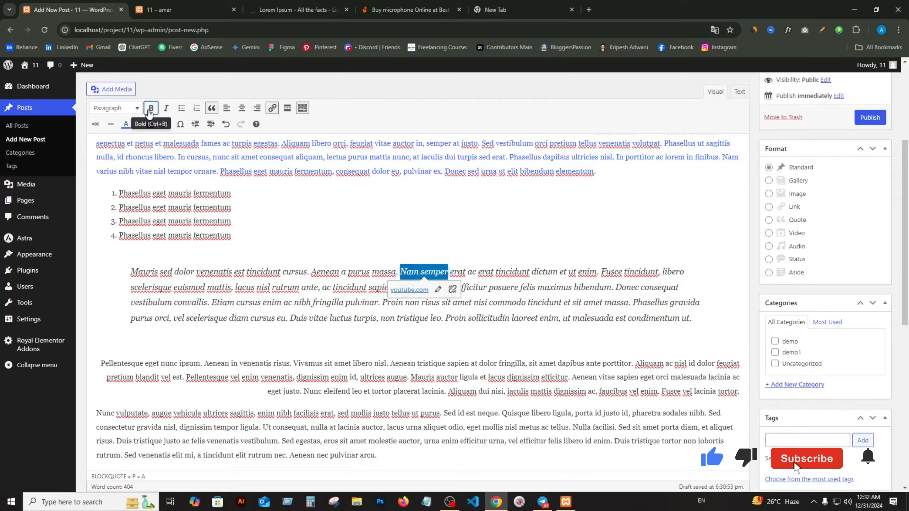
click(150, 109)
click(422, 290)
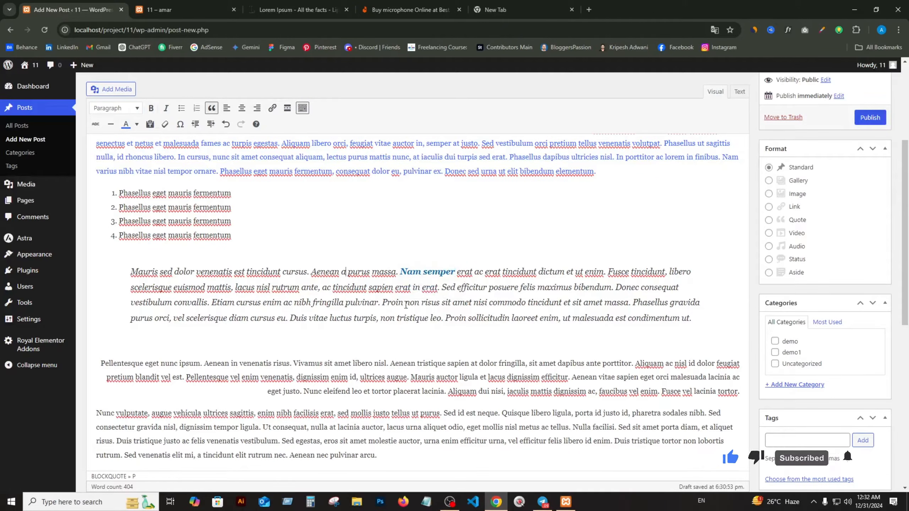
click(412, 271)
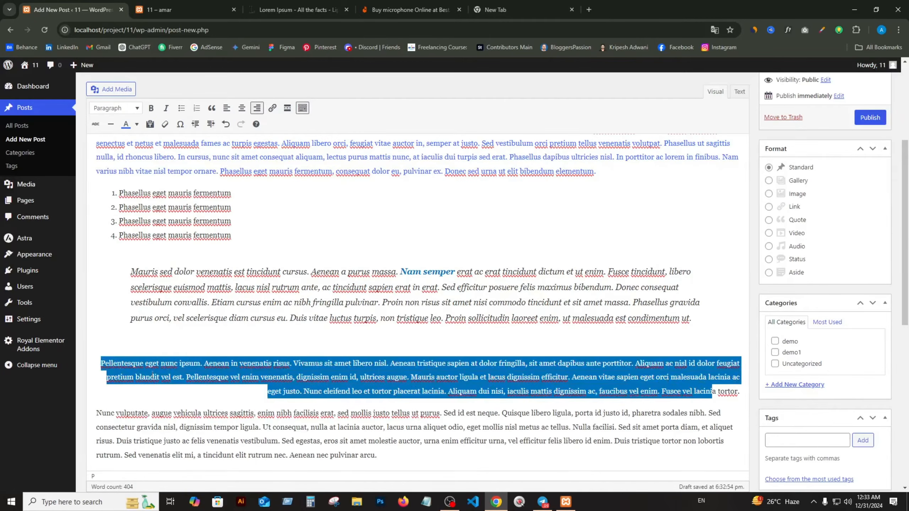
Apply strikethrough to the right-aligned paragraph starting with "Pellentesque eget nunc ipsum", from just after its first letter to the end.
click(106, 364)
drag(104, 359, 741, 392)
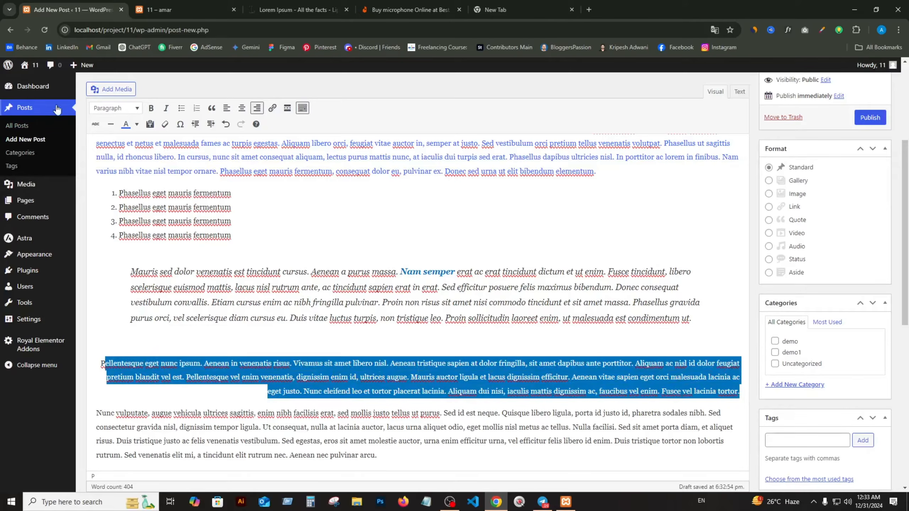
click(95, 125)
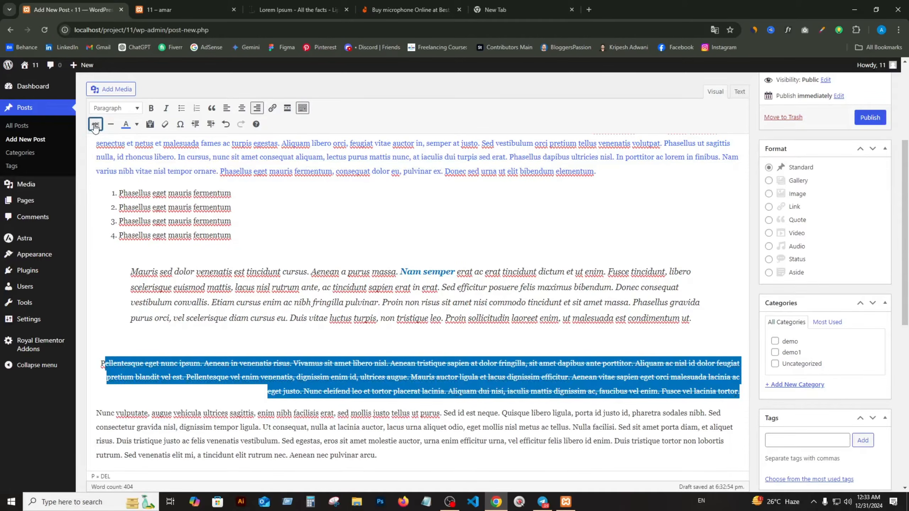
click(340, 371)
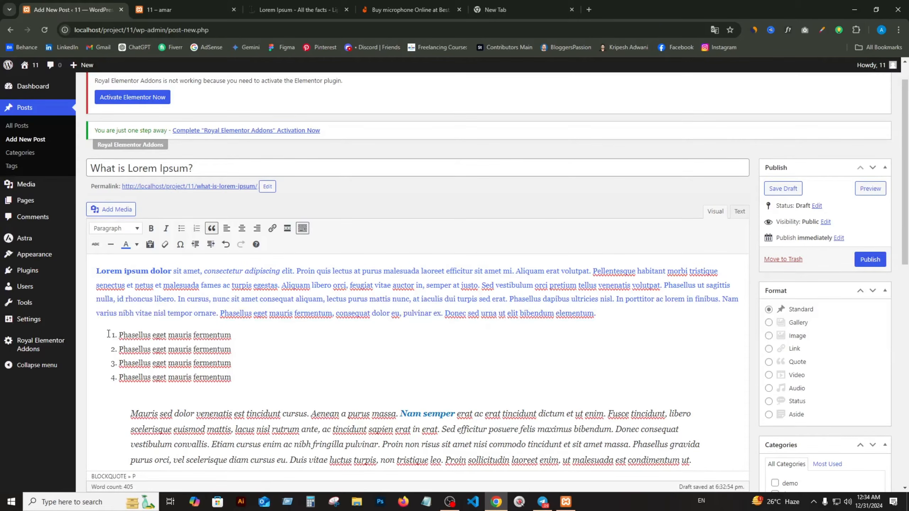
Remove the numbering from the four "Phasellus eget mauris fermentum" lines and indent them by sixteen levels.
drag(108, 334, 232, 378)
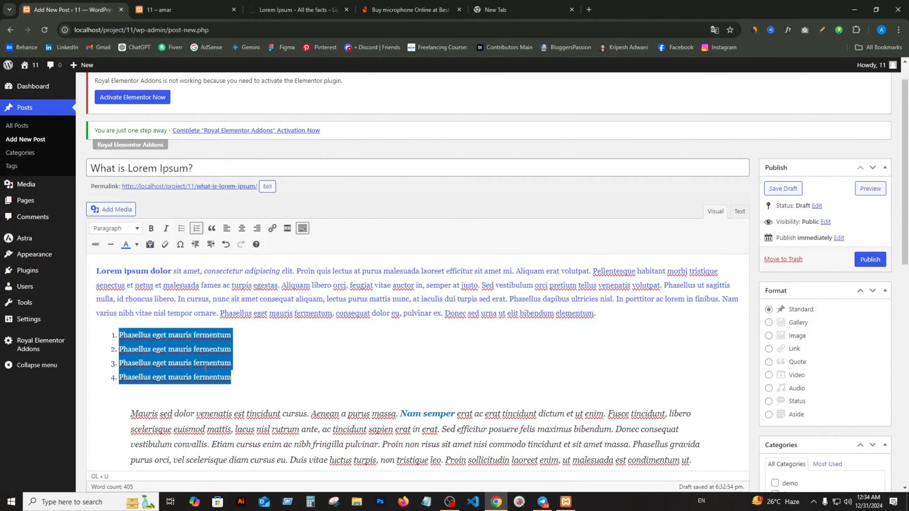
click(196, 245)
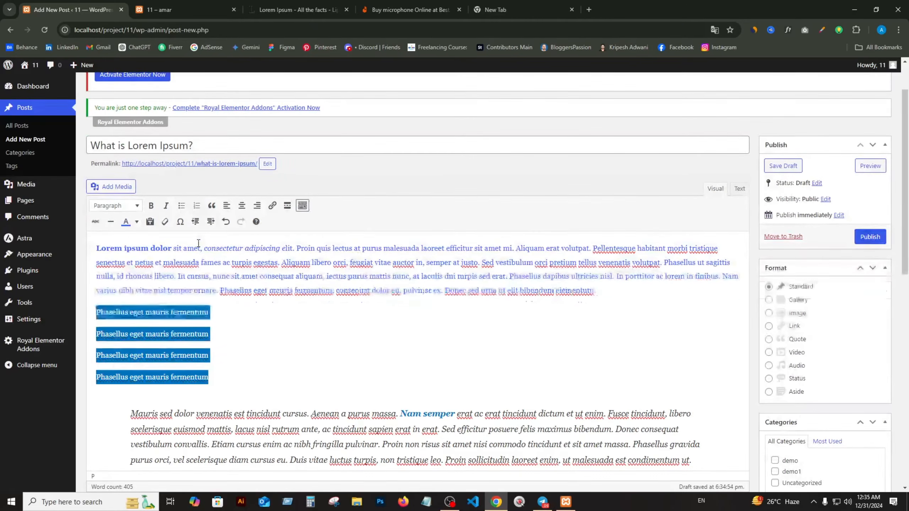
click(210, 222)
click(210, 221)
click(210, 222)
click(210, 222)
click(211, 222)
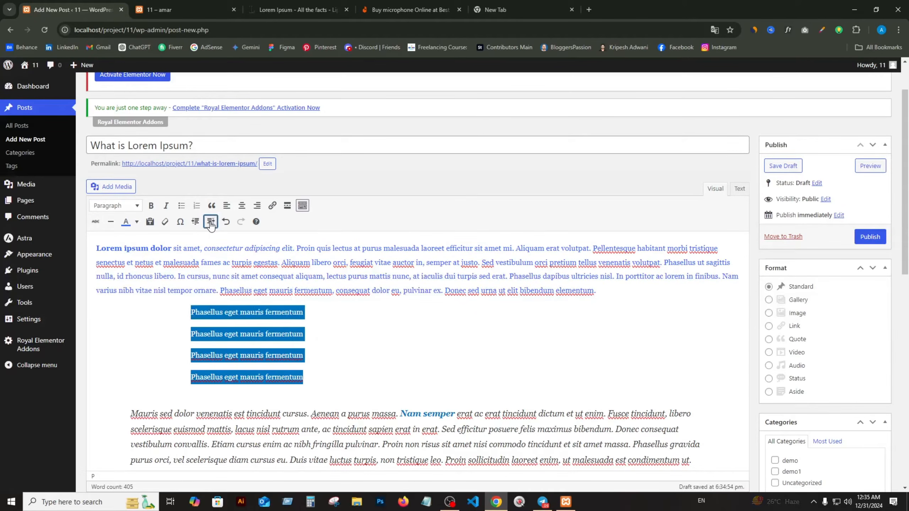
click(211, 222)
click(210, 221)
click(210, 222)
click(210, 222)
click(210, 222)
click(211, 222)
click(211, 221)
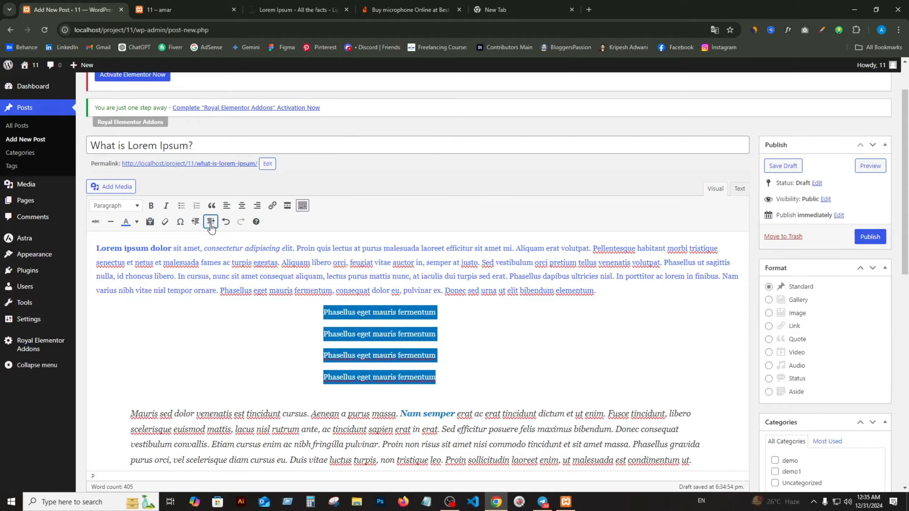
click(210, 222)
click(210, 221)
click(211, 222)
click(211, 222)
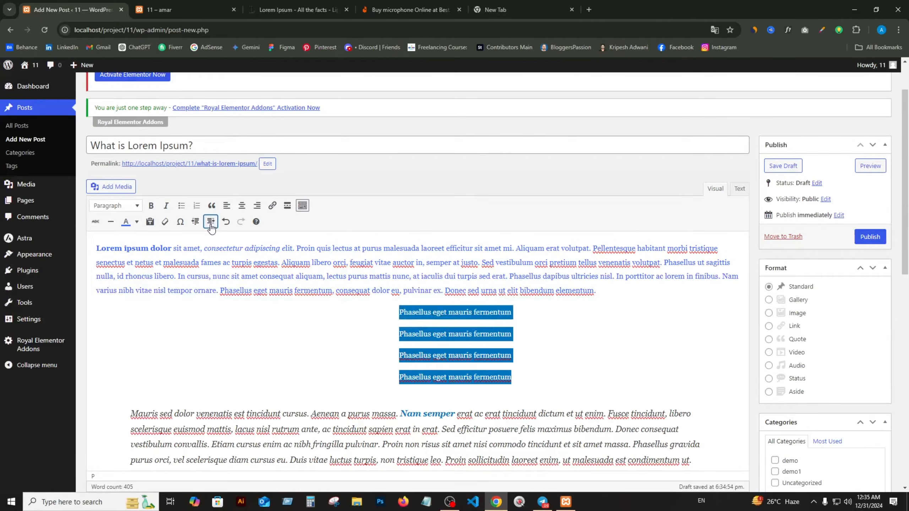
Decrease the indent of the four "Phasellus eget mauris fermentum" lines by ten levels.
click(196, 222)
click(195, 222)
click(196, 222)
click(195, 222)
click(196, 222)
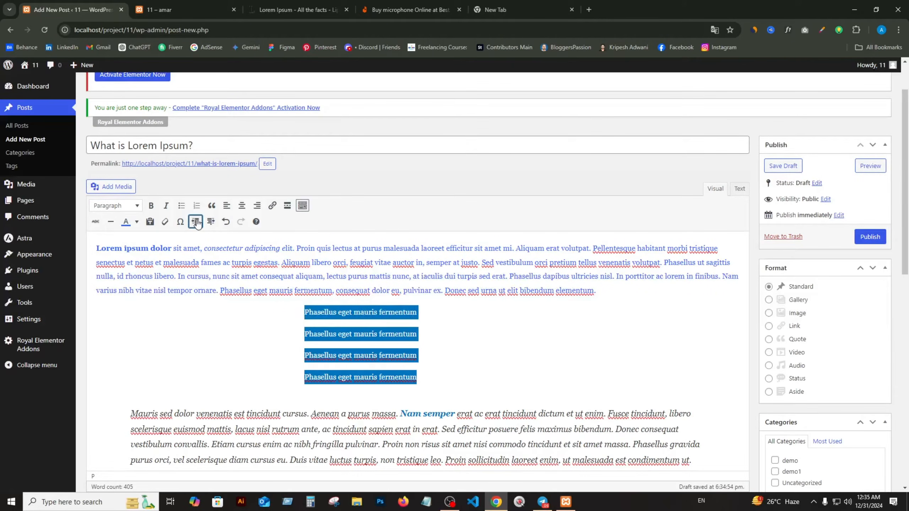
click(196, 222)
click(195, 222)
click(195, 222)
click(195, 222)
click(195, 222)
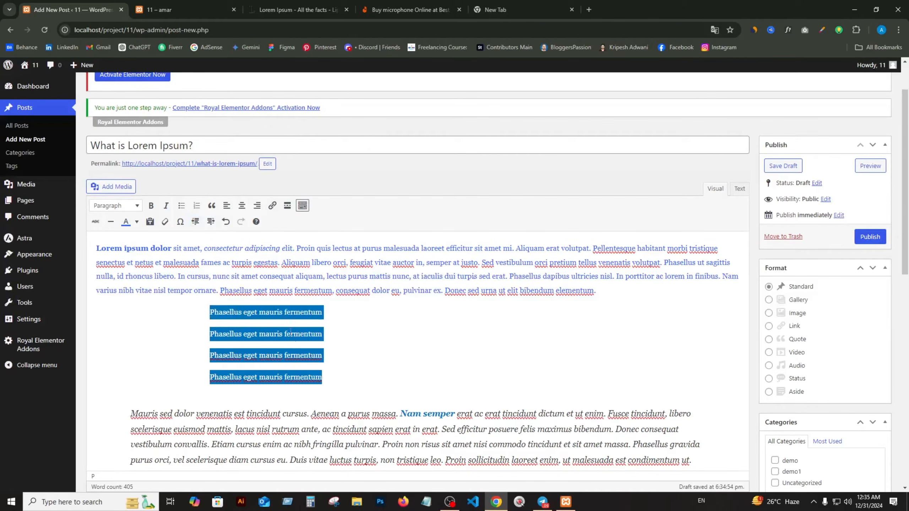
click(271, 313)
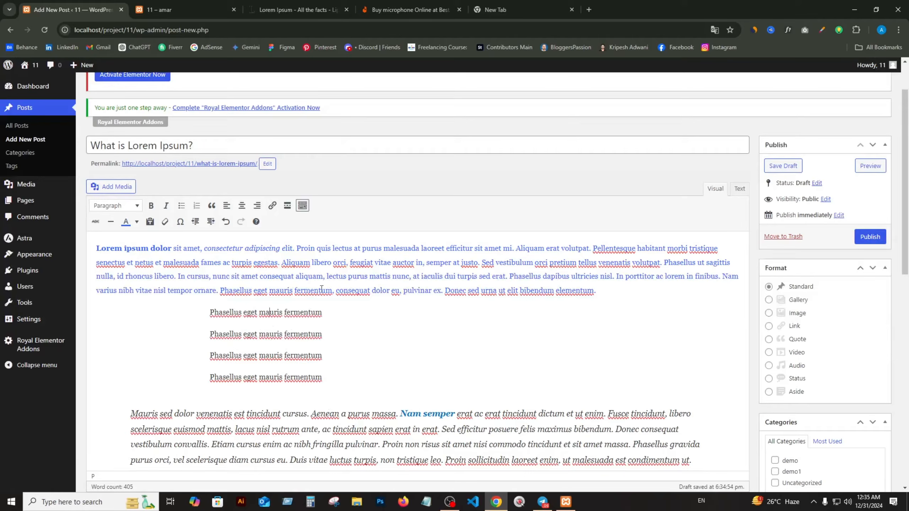
Split the blue first paragraph before "Phasellus dapibus" and insert a horizontal line after "Na" in "Nam varius".
scroll(321, 295, down, 1)
click(267, 382)
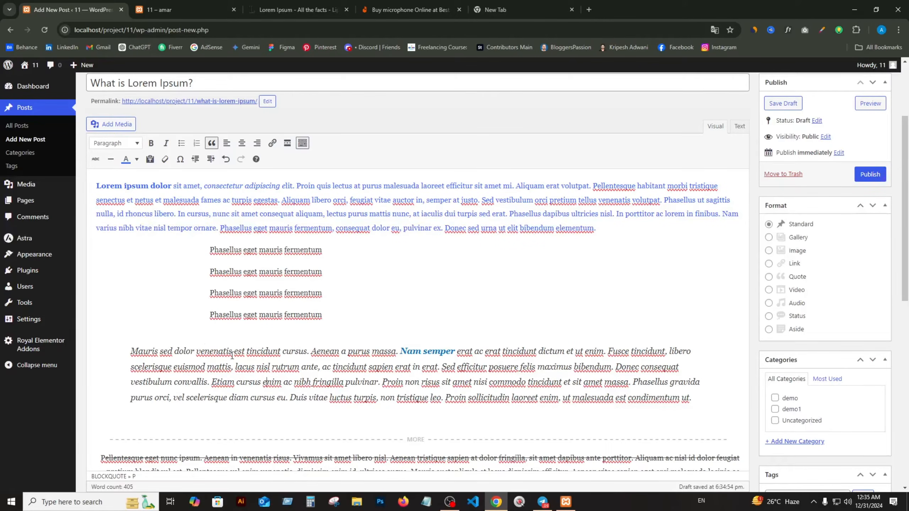
click(510, 213)
key(Return)
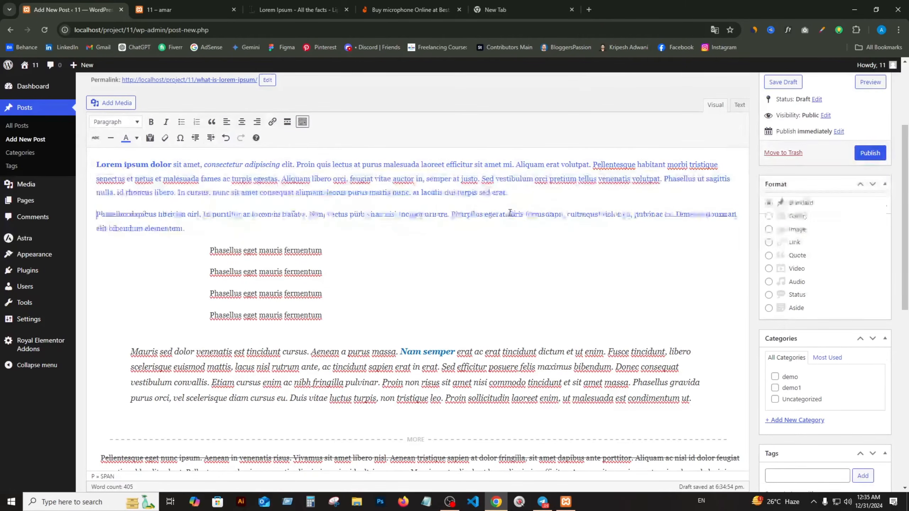
scroll(322, 222, up, 2)
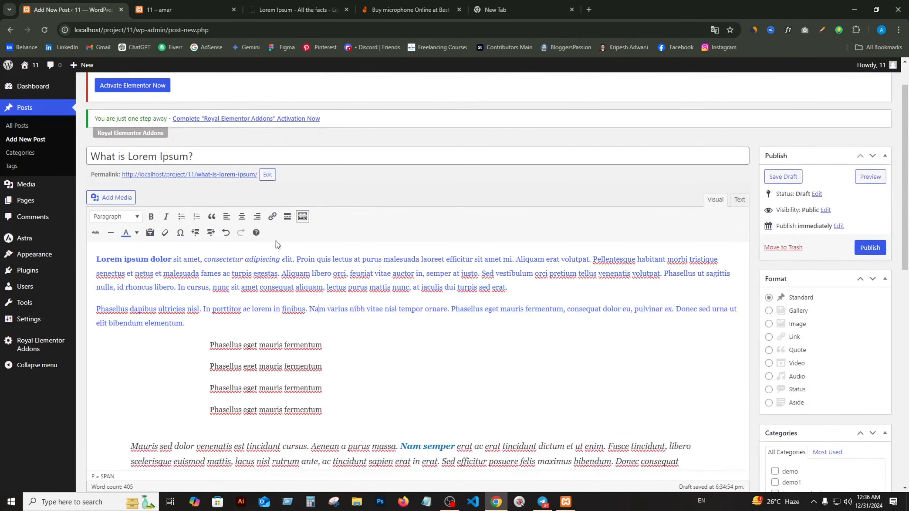
click(110, 233)
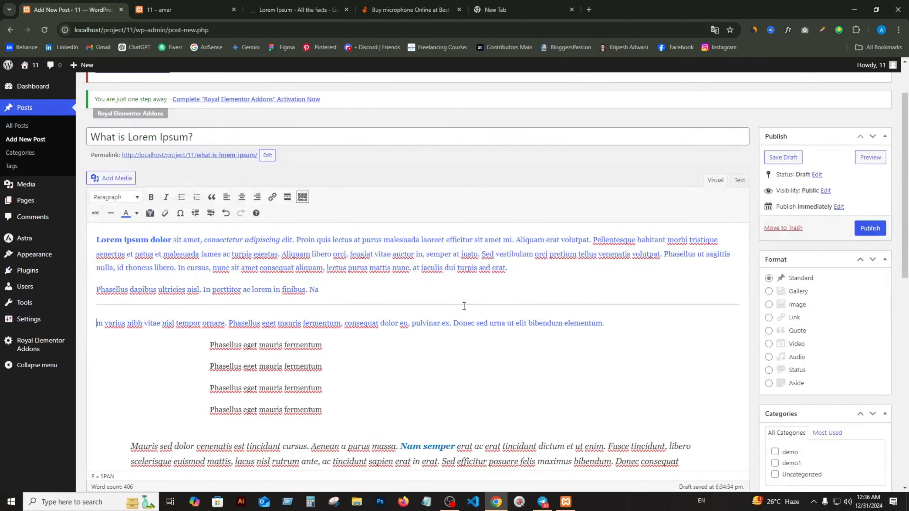
scroll(287, 301, up, 1)
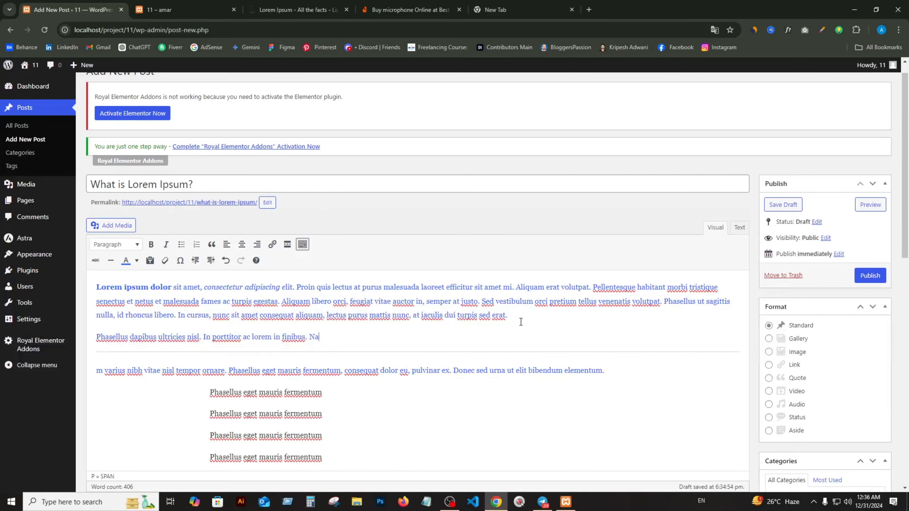
Split the last paragraph after "dignissim tempor ligula." and leave an empty line between the two parts.
scroll(519, 320, down, 6)
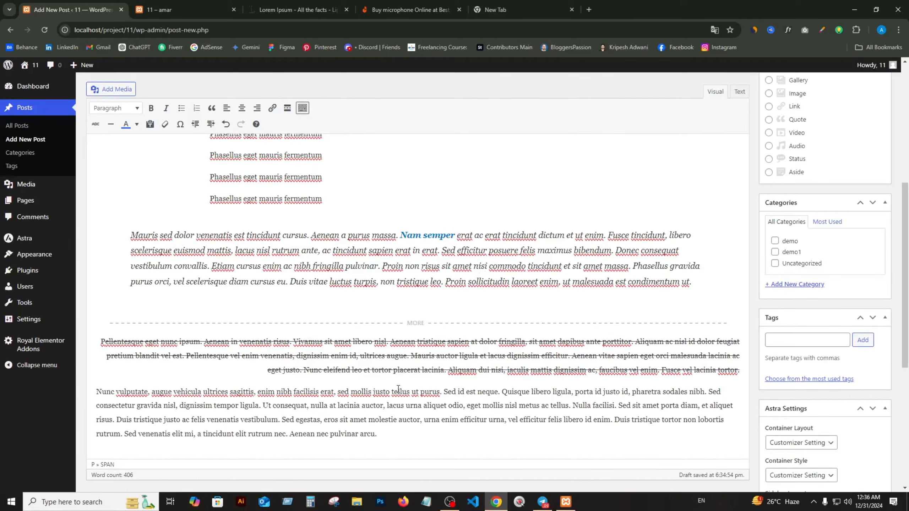
click(261, 405)
key(Return)
key(Return)
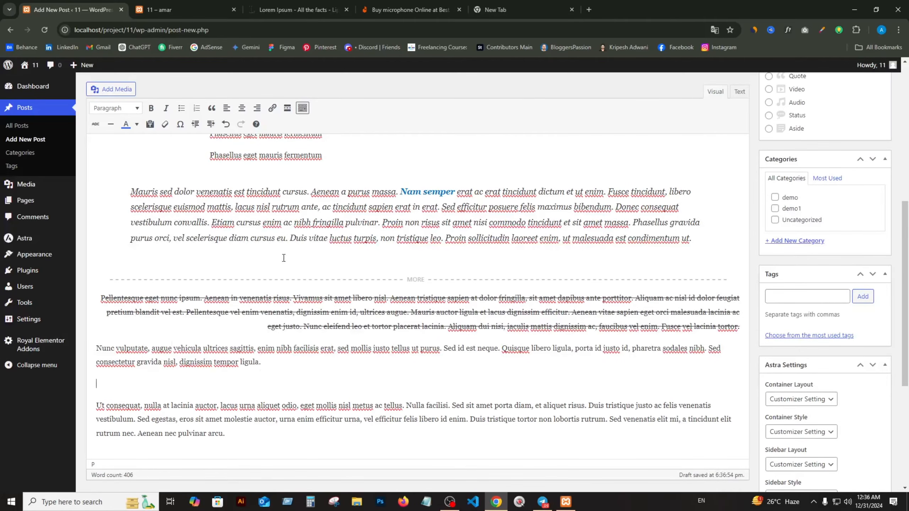
Upload the image Flux_Dev_A_stunning_3D_graphic_design_render_featuring_a_beaut_3 and insert it into the post before the "Ut consequat" paragraph.
click(115, 91)
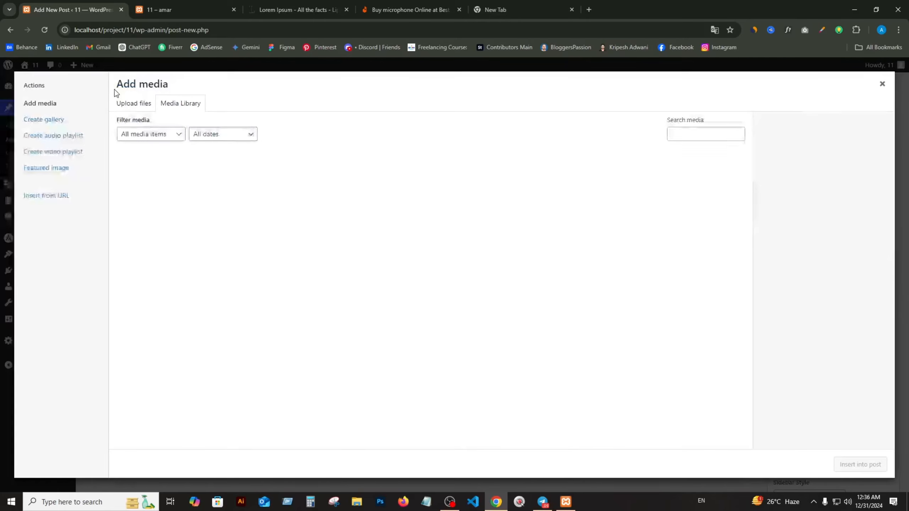
click(134, 109)
click(509, 264)
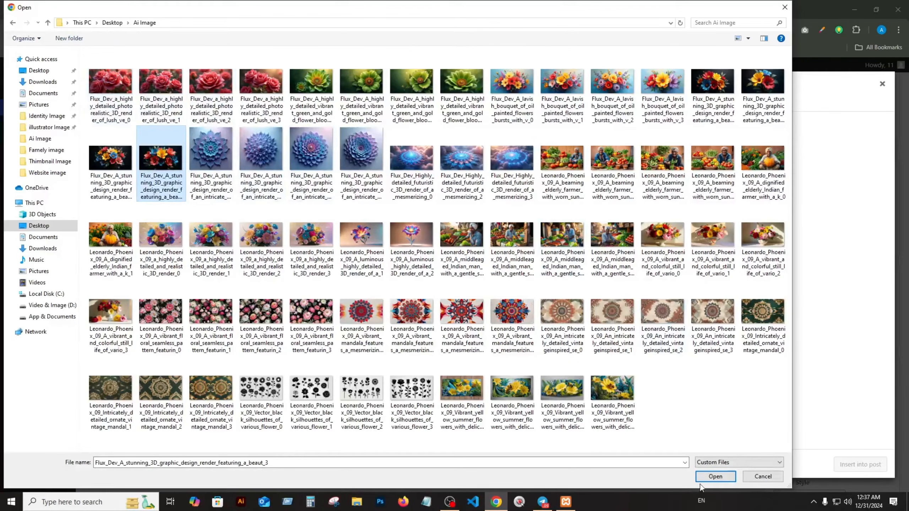
click(702, 479)
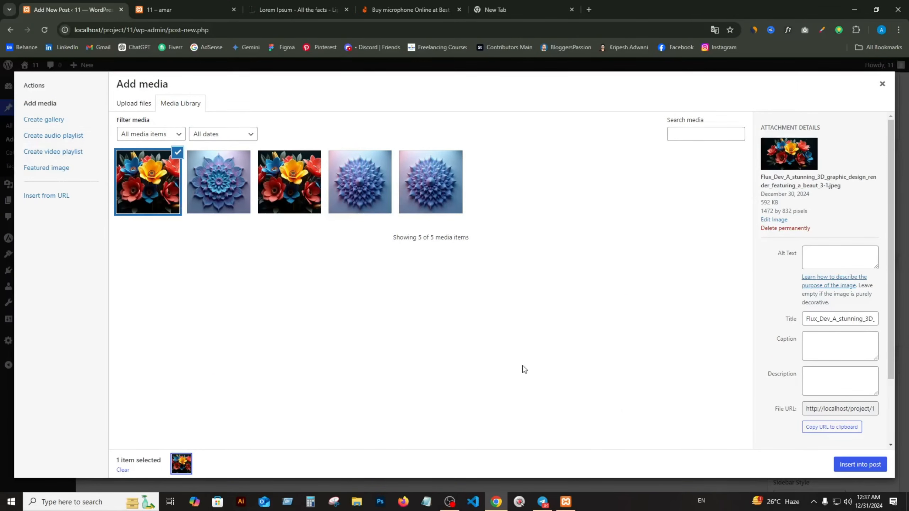
click(860, 465)
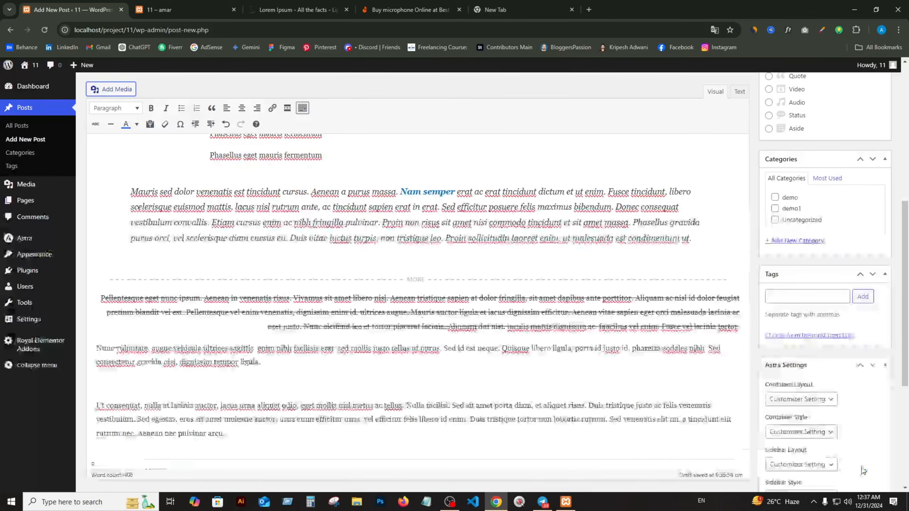
scroll(409, 399, down, 5)
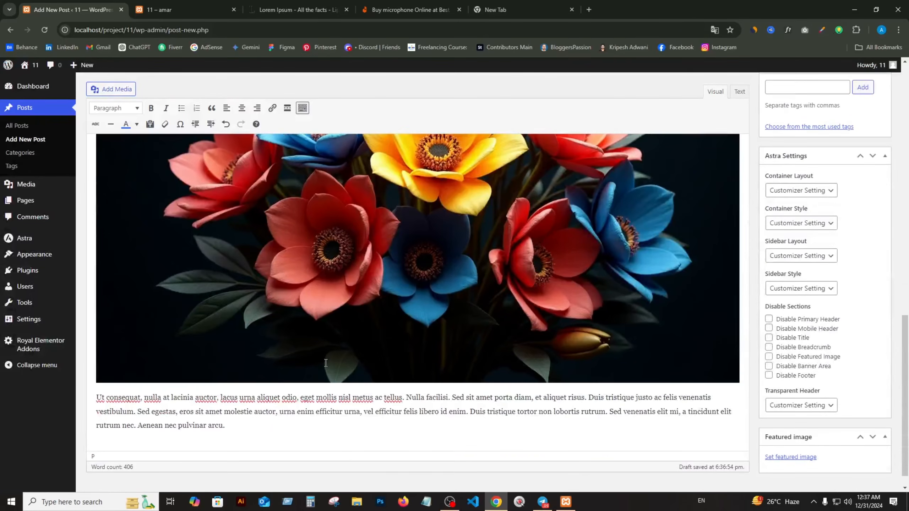
scroll(409, 399, up, 5)
scroll(409, 399, up, 2)
scroll(409, 399, down, 4)
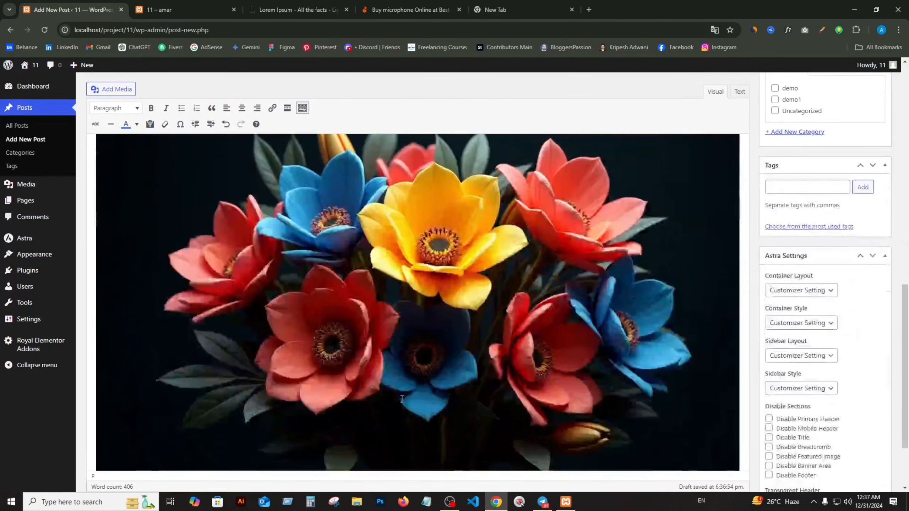
scroll(430, 340, up, 2)
Shrink the inserted flower image and enlarge it again to almost the full text width.
click(441, 312)
scroll(441, 313, down, 1)
scroll(669, 433, down, 3)
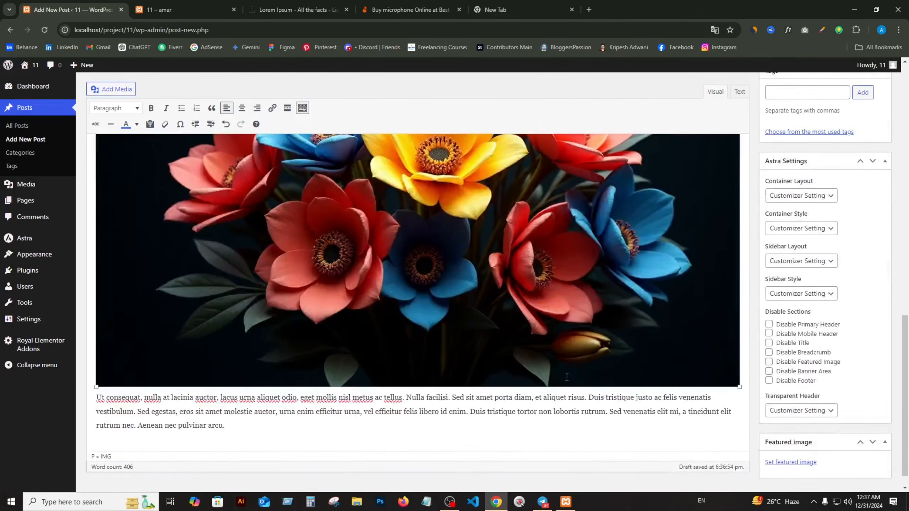
drag(739, 387, 562, 331)
scroll(559, 337, up, 3)
drag(561, 433, 784, 450)
scroll(387, 365, up, 3)
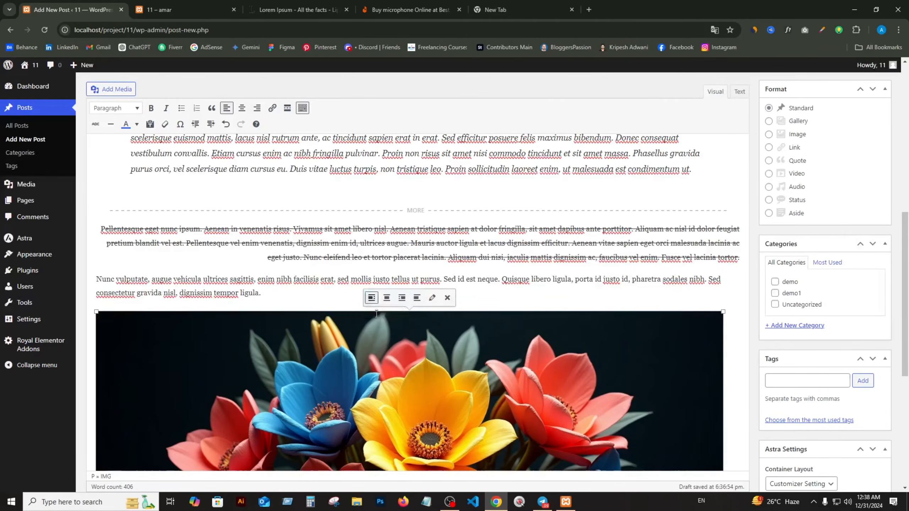
Try center and right alignment on the flower image and return it to left alignment.
click(386, 298)
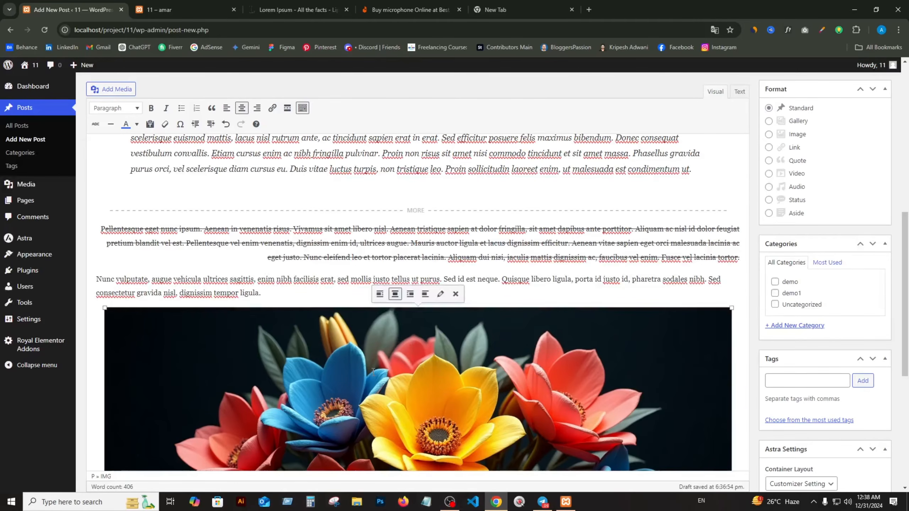
scroll(372, 371, down, 2)
click(410, 202)
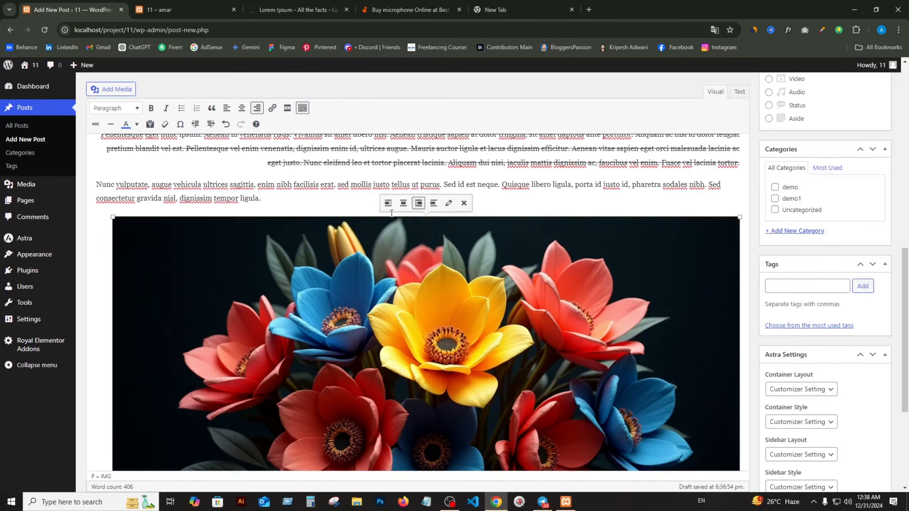
click(388, 203)
scroll(186, 337, up, 1)
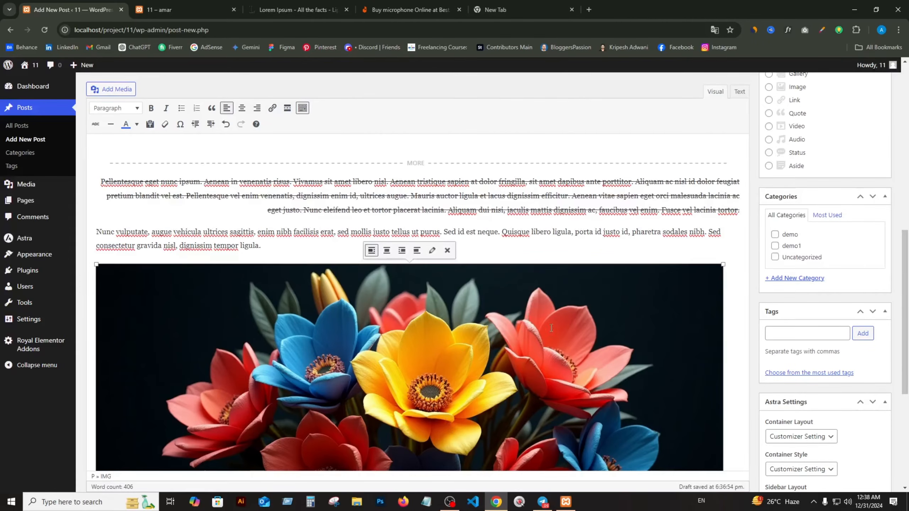
scroll(479, 321, up, 2)
scroll(479, 318, down, 7)
click(385, 390)
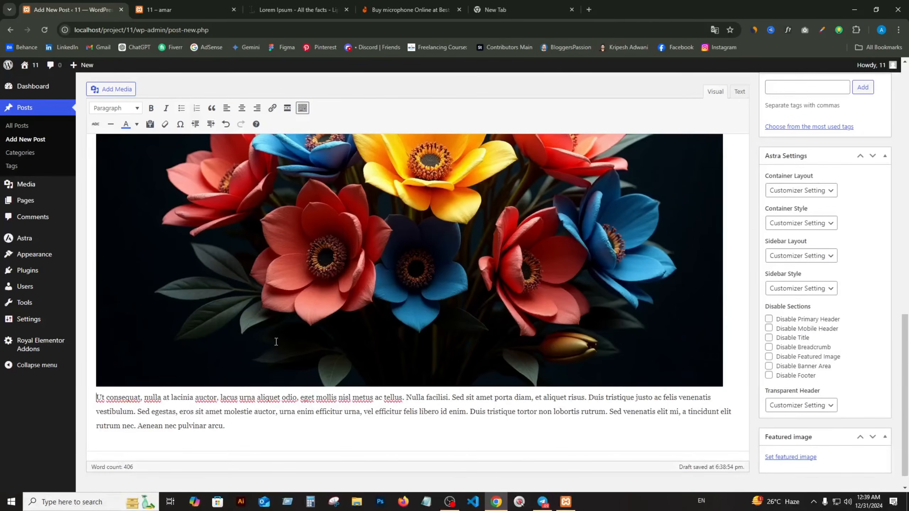
Edit the flower image's details to add the caption "What is Lorem Ipsum?" and update the image.
scroll(275, 341, up, 3)
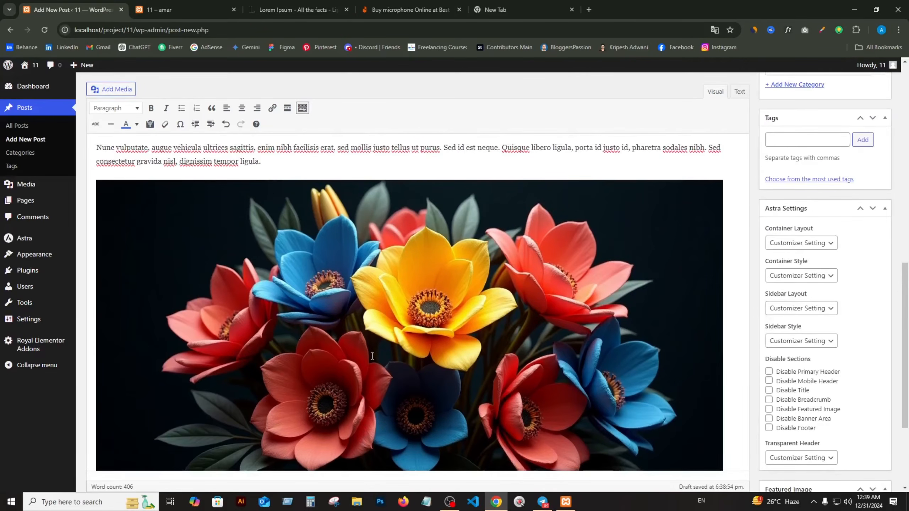
scroll(321, 332, up, 2)
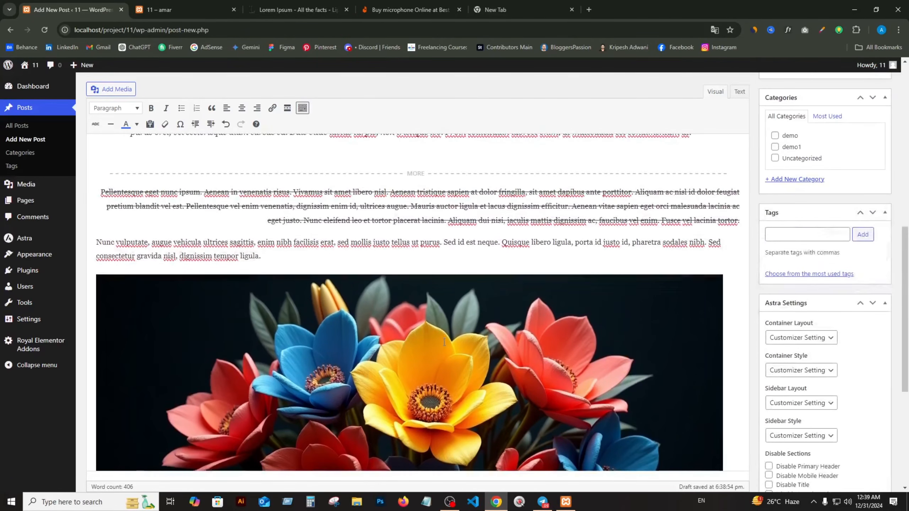
click(405, 293)
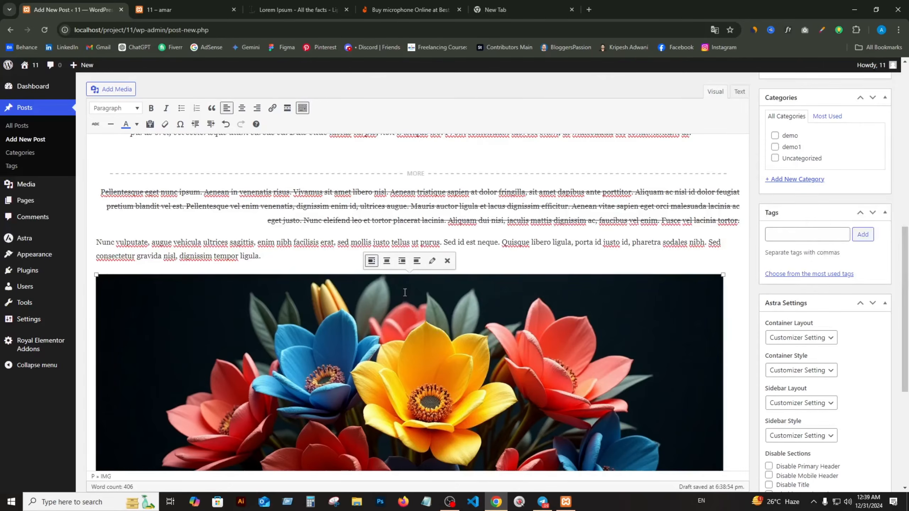
click(432, 260)
click(189, 150)
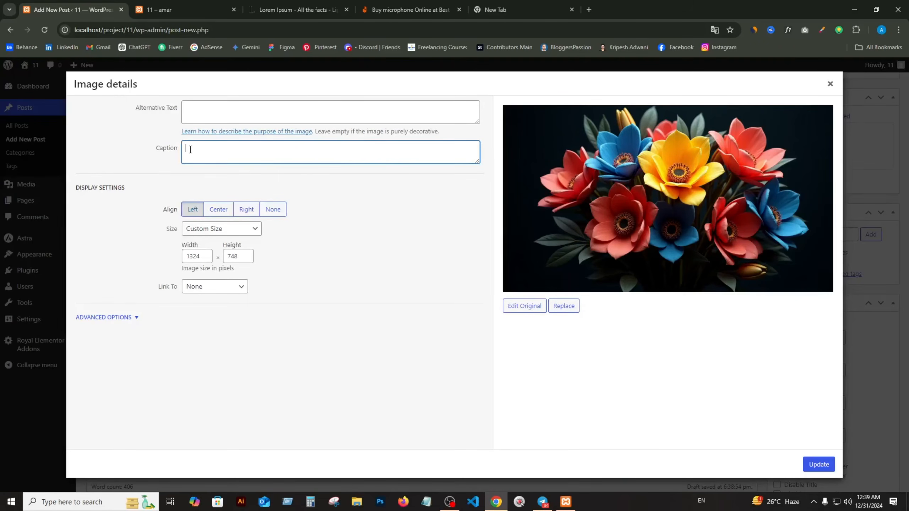
right_click(192, 153)
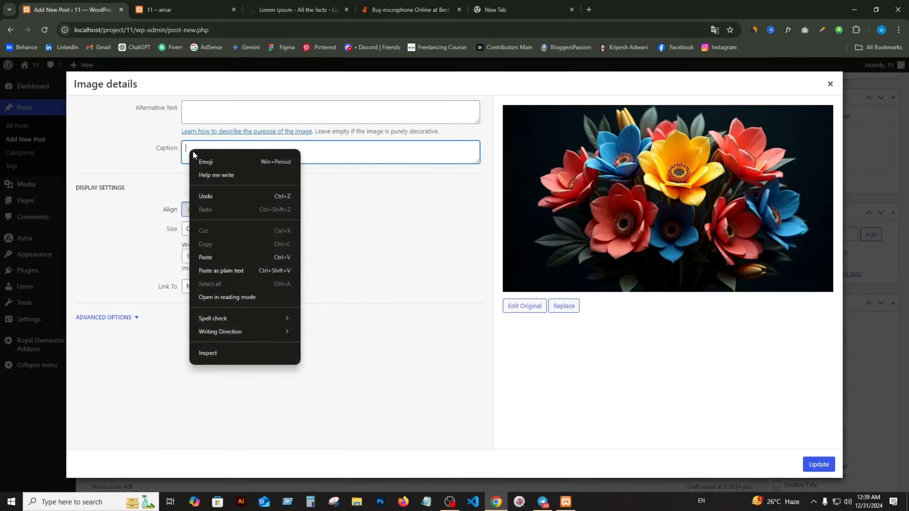
click(203, 261)
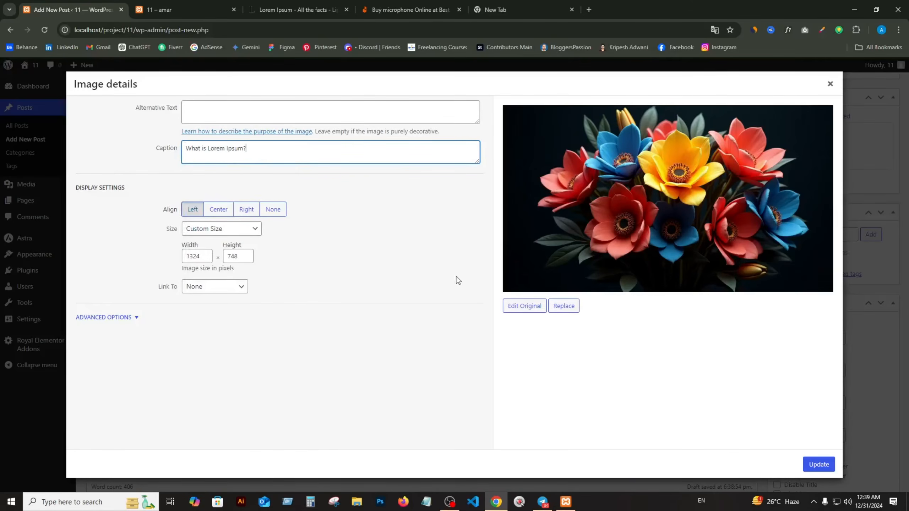
click(818, 465)
scroll(312, 313, down, 5)
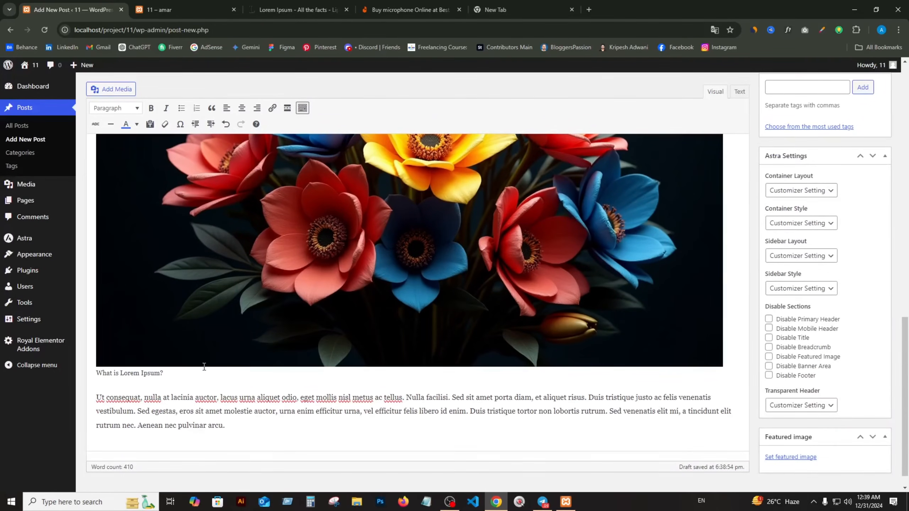
Review the full post content from the caption to the title, and look over the format, category and tag settings.
scroll(204, 366, up, 1)
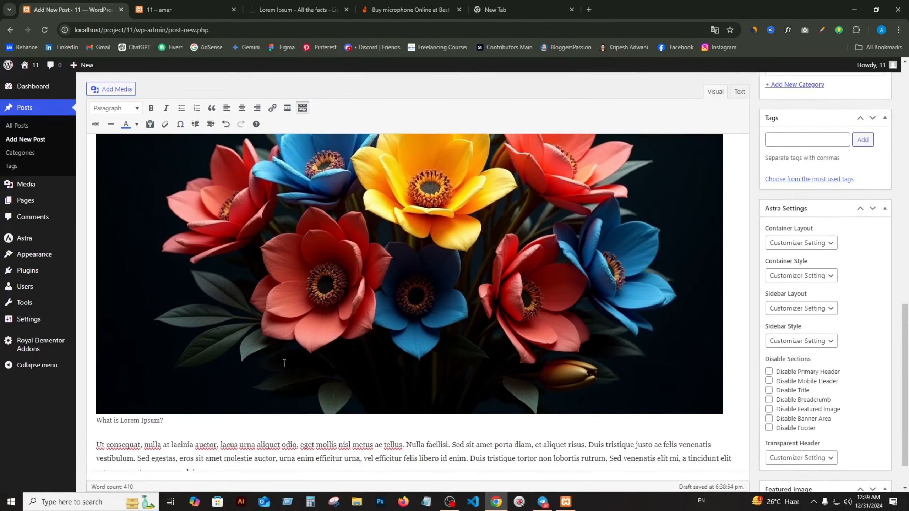
scroll(394, 333, up, 10)
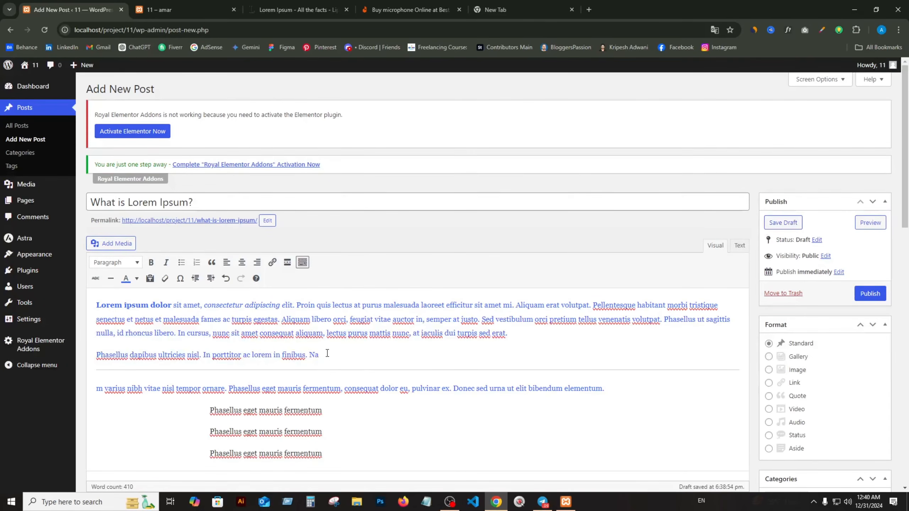
scroll(327, 349, down, 3)
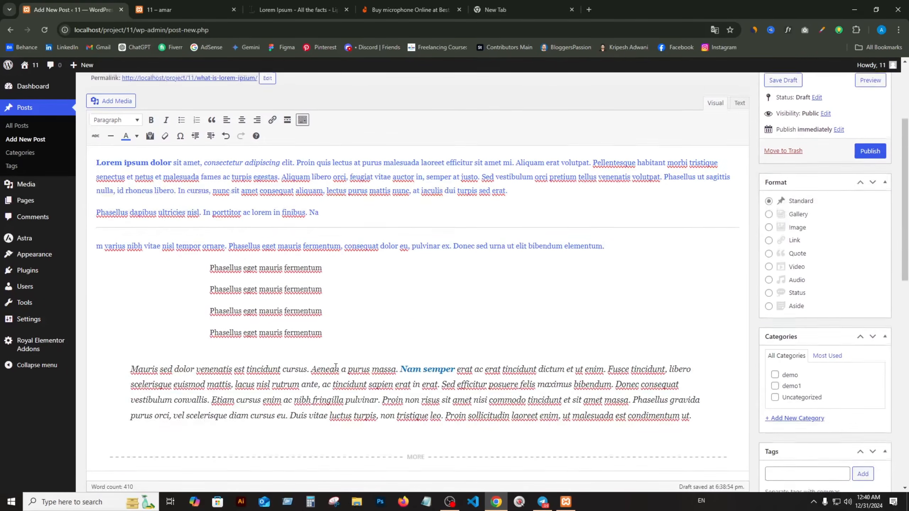
scroll(332, 361, down, 4)
scroll(337, 368, down, 2)
scroll(337, 369, up, 8)
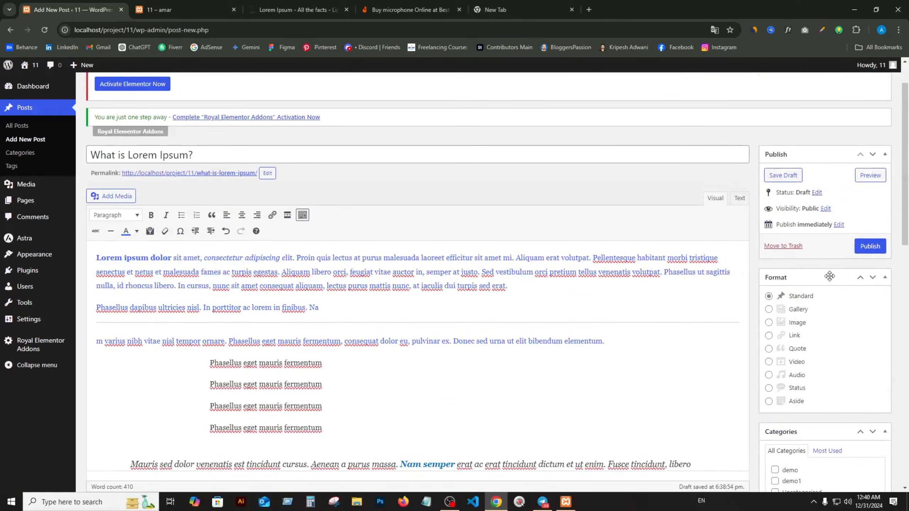
scroll(829, 276, down, 2)
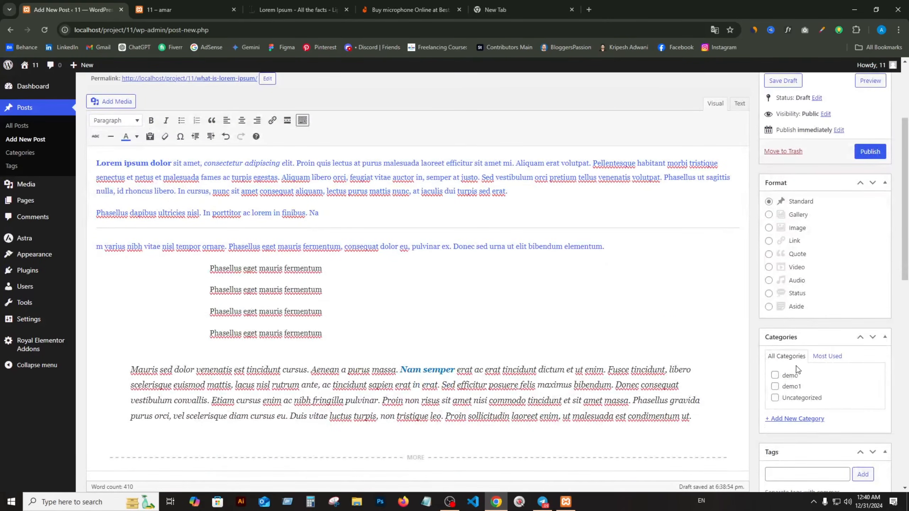
scroll(793, 356, down, 4)
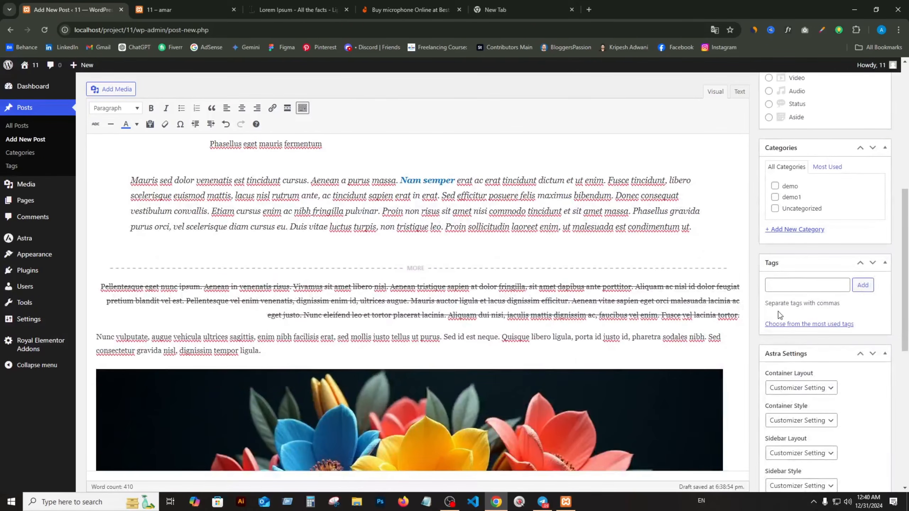
Create a new category named "flower" without a parent and keep it as the post's only selected category.
scroll(780, 301, up, 1)
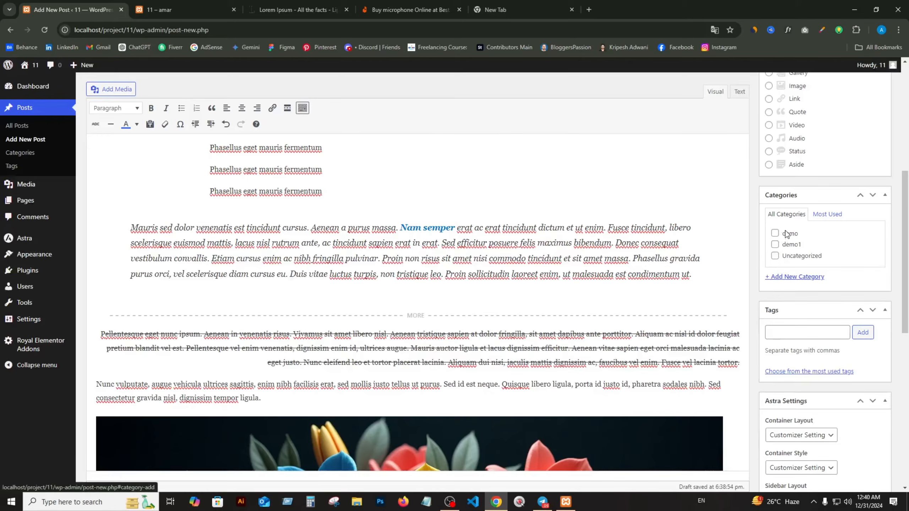
click(780, 282)
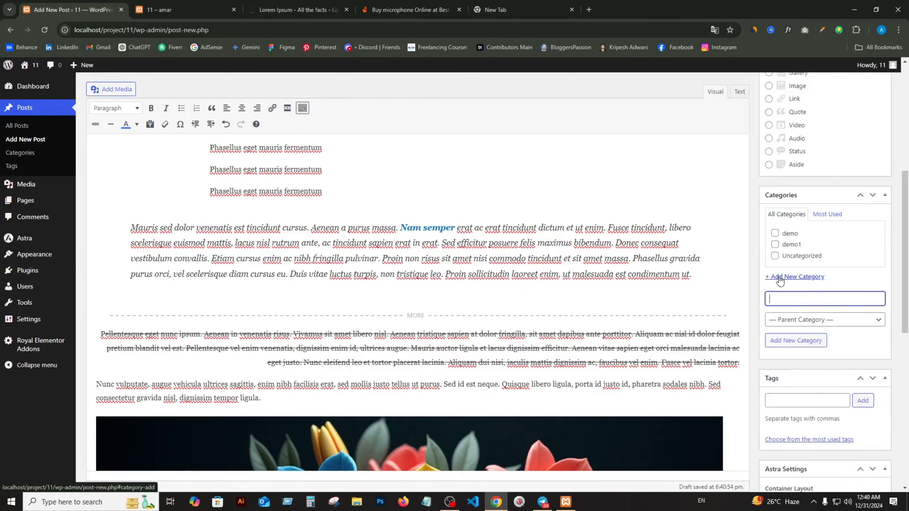
click(784, 301)
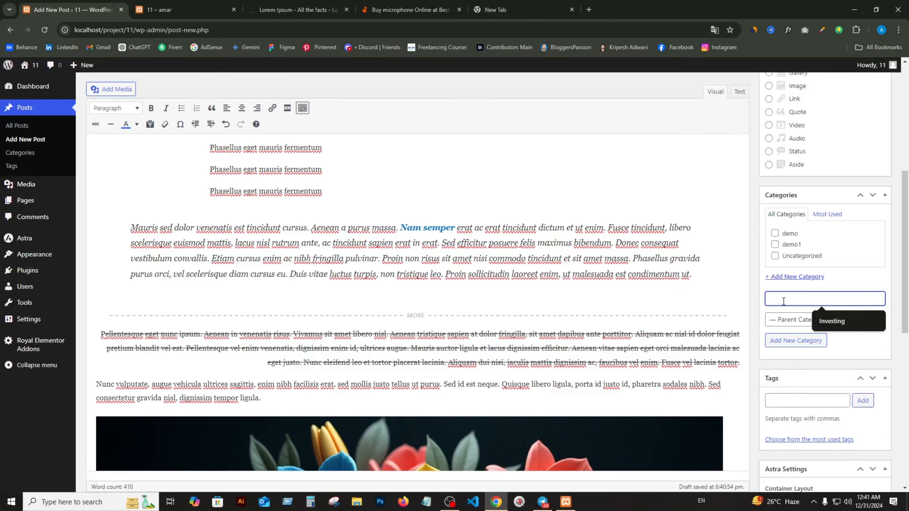
text(flower)
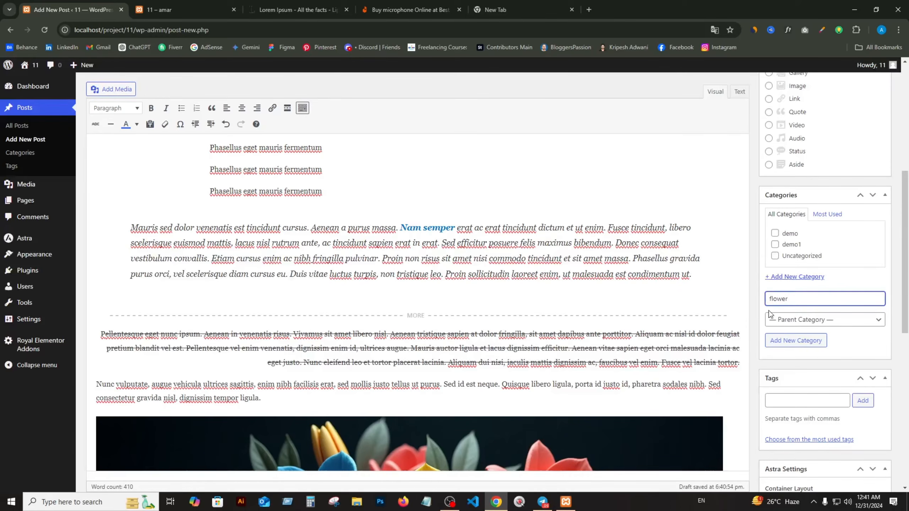
click(788, 343)
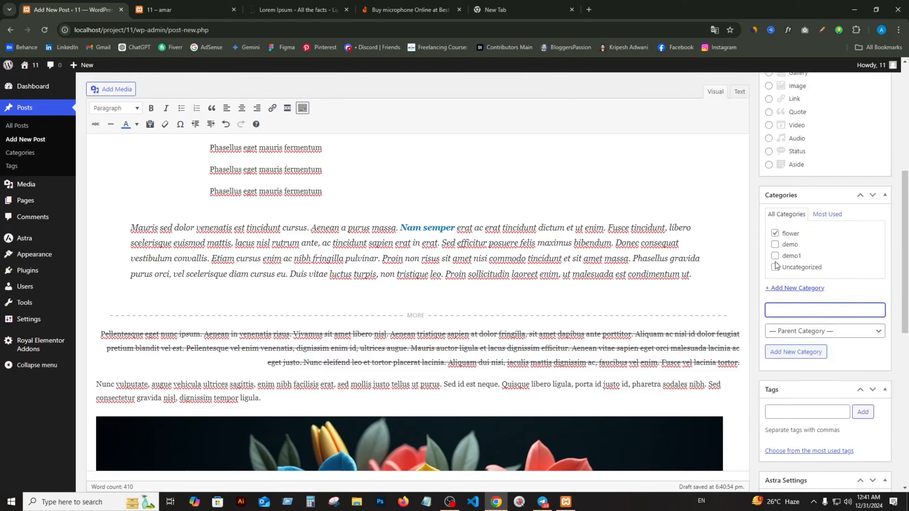
click(775, 245)
click(775, 245)
Add the tags "singal flower" and "lorem post" to the post.
scroll(795, 281, down, 3)
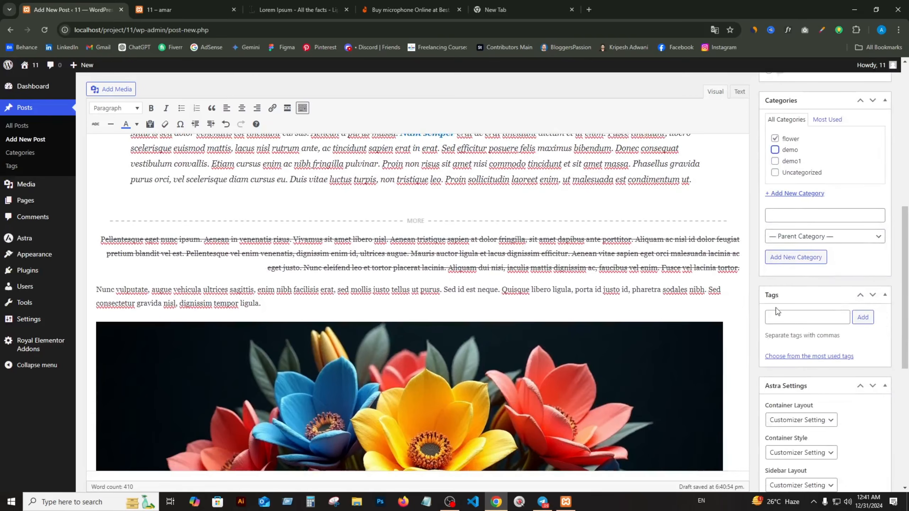
click(780, 311)
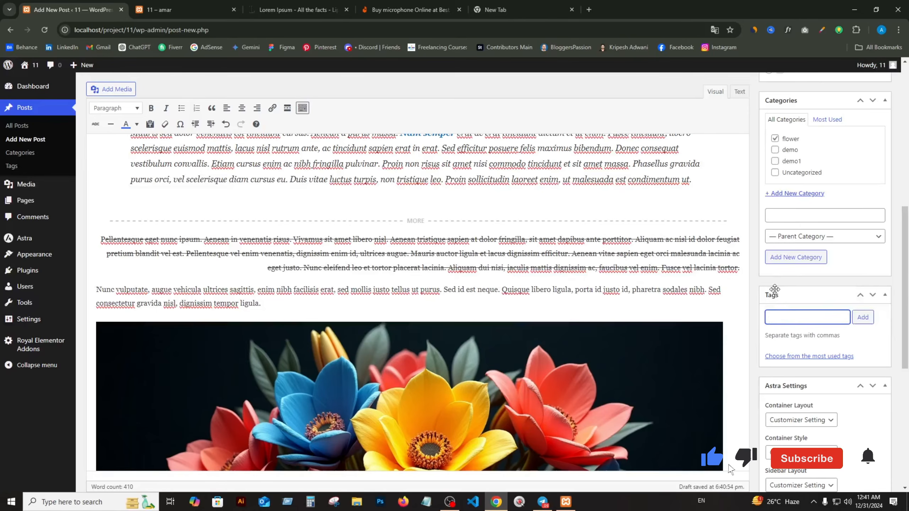
text(singal flower)
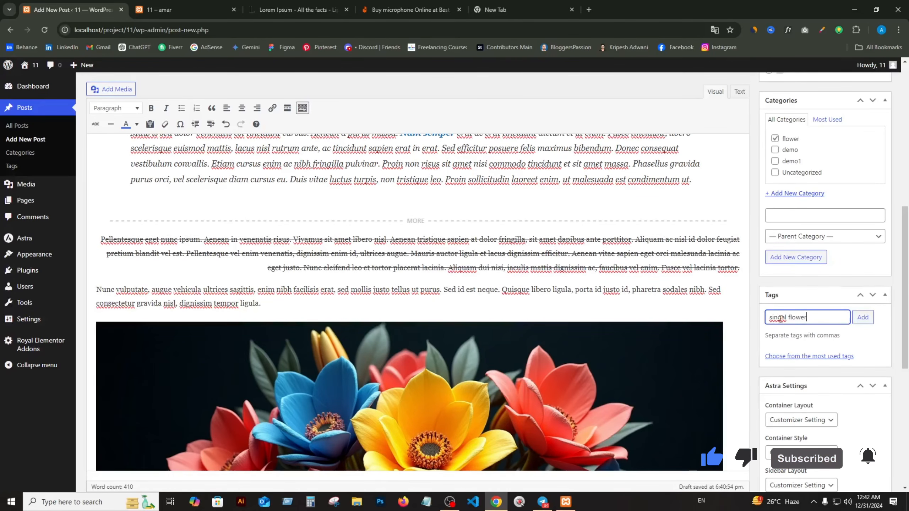
key(Return)
text(lorem)
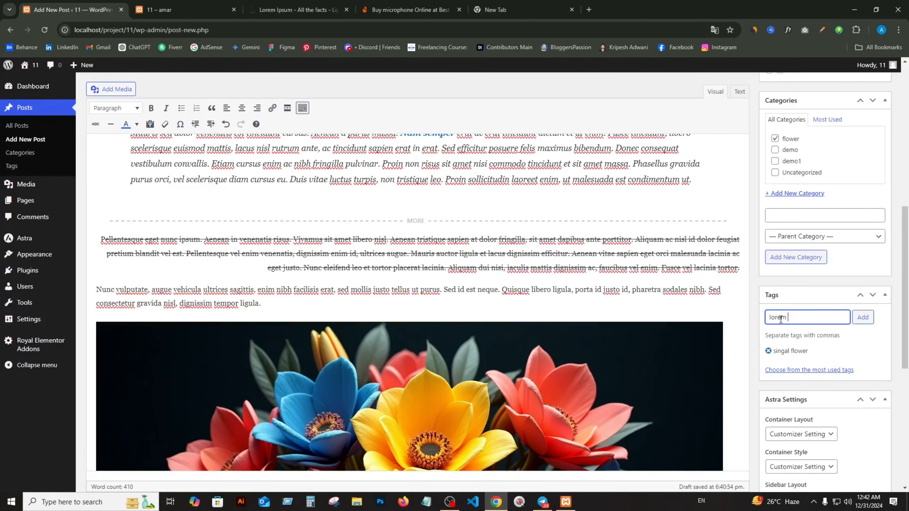
text( post b)
key(BackSpace)
key(Return)
Look over the remaining Astra and featured image settings and publish the post.
scroll(799, 428, down, 5)
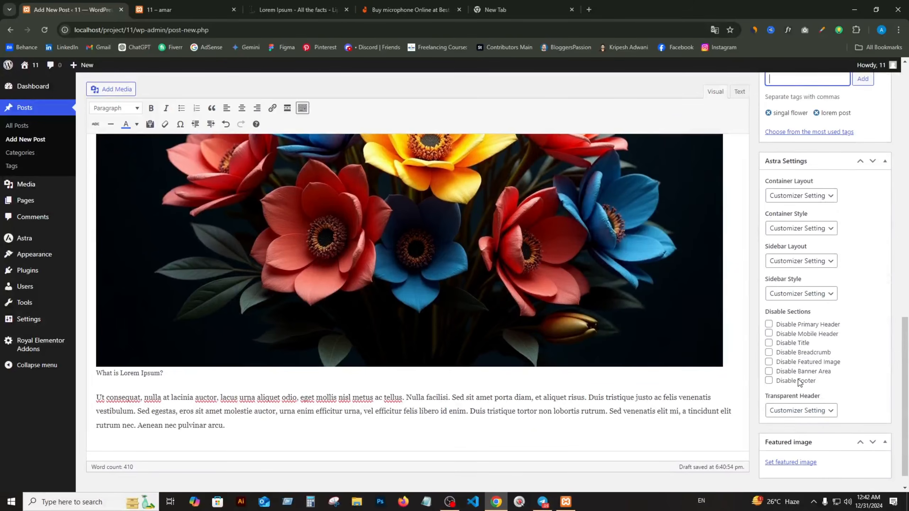
scroll(803, 392, up, 10)
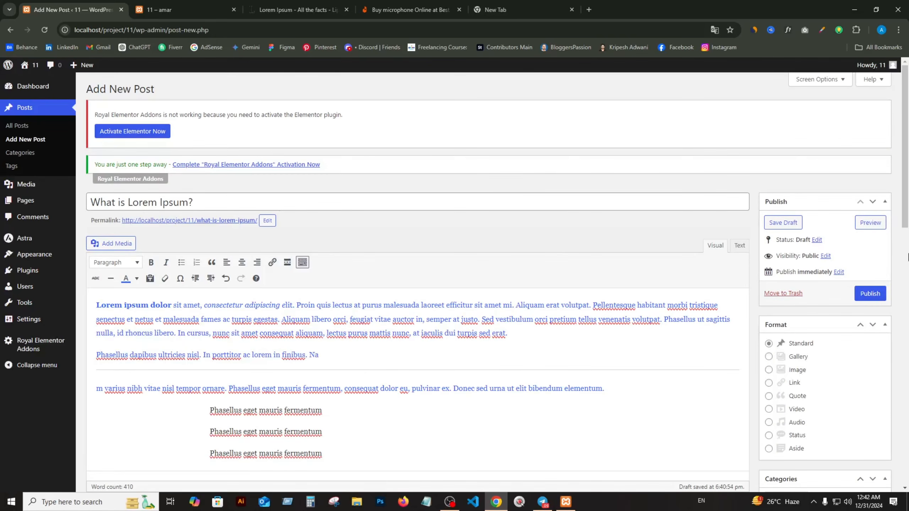
click(873, 293)
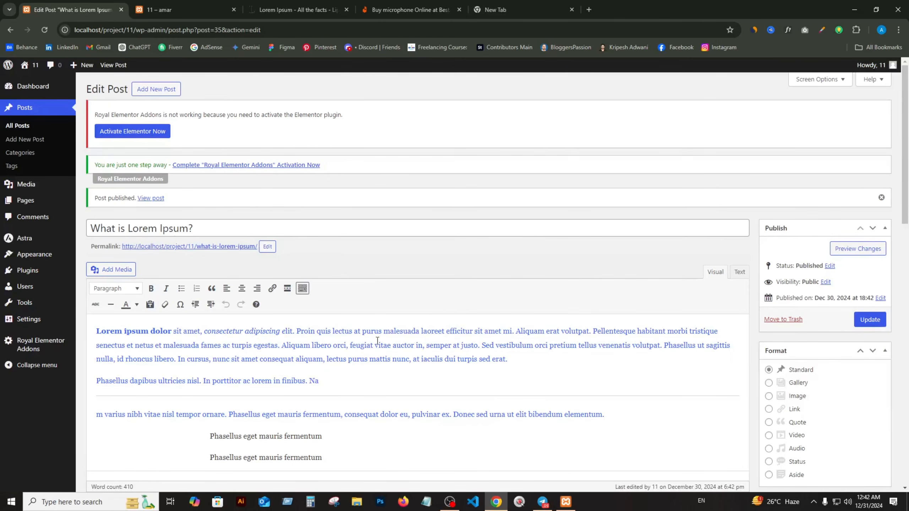
View the published "What is Lorem Ipsum?" post from the list of all posts and check its formatting, link and image.
click(16, 126)
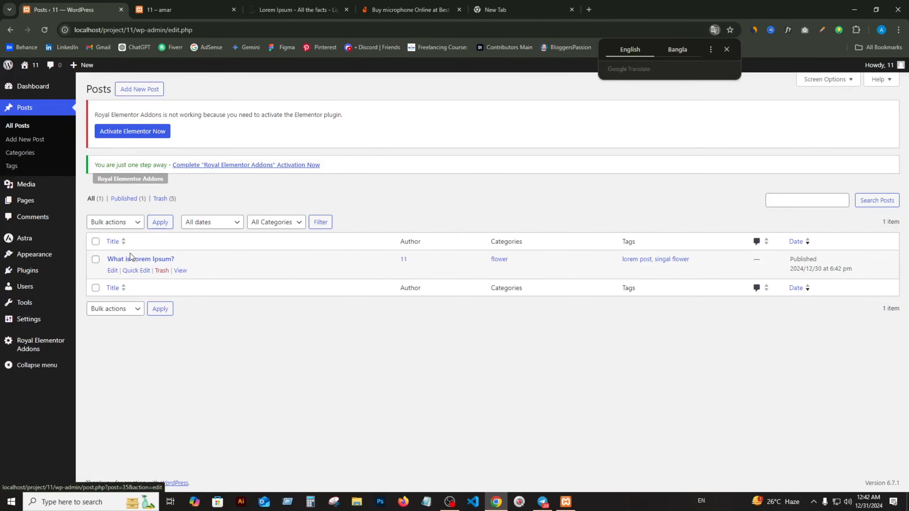
click(181, 271)
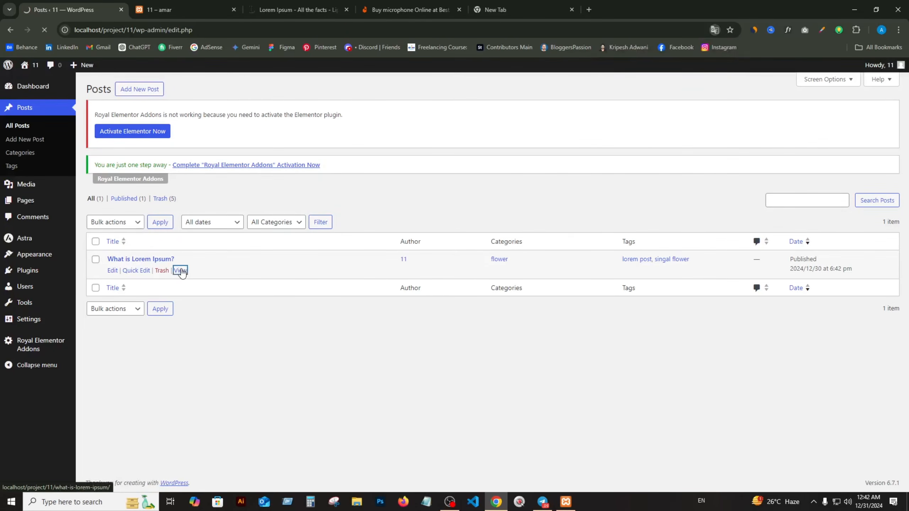
scroll(371, 248, down, 8)
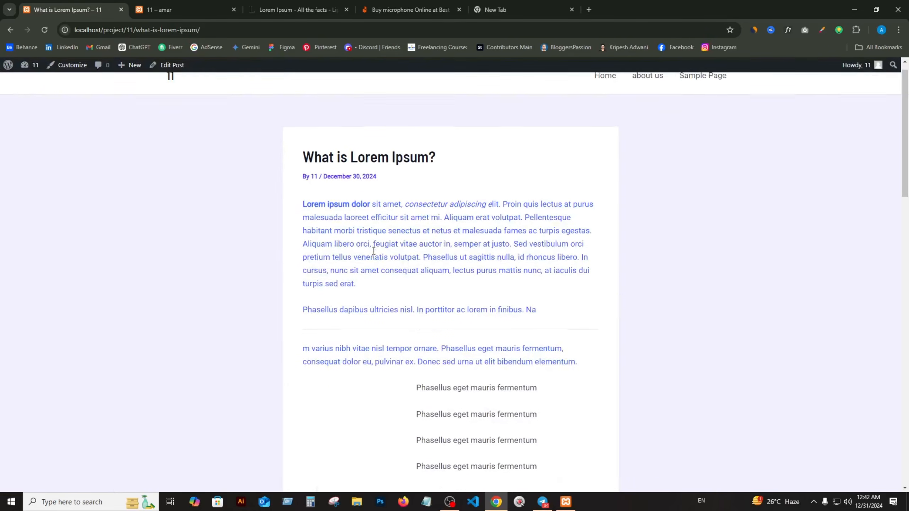
scroll(372, 290, down, 7)
scroll(373, 288, up, 12)
scroll(450, 229, up, 2)
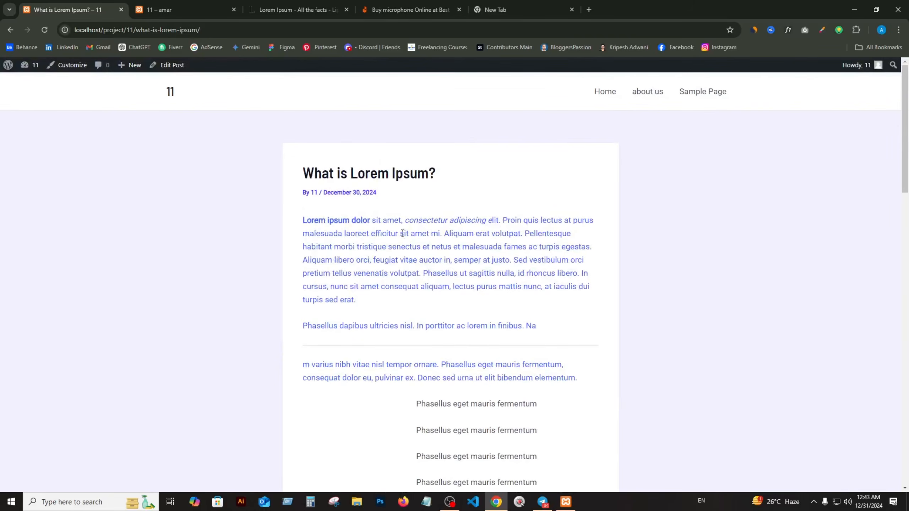
scroll(356, 235, down, 8)
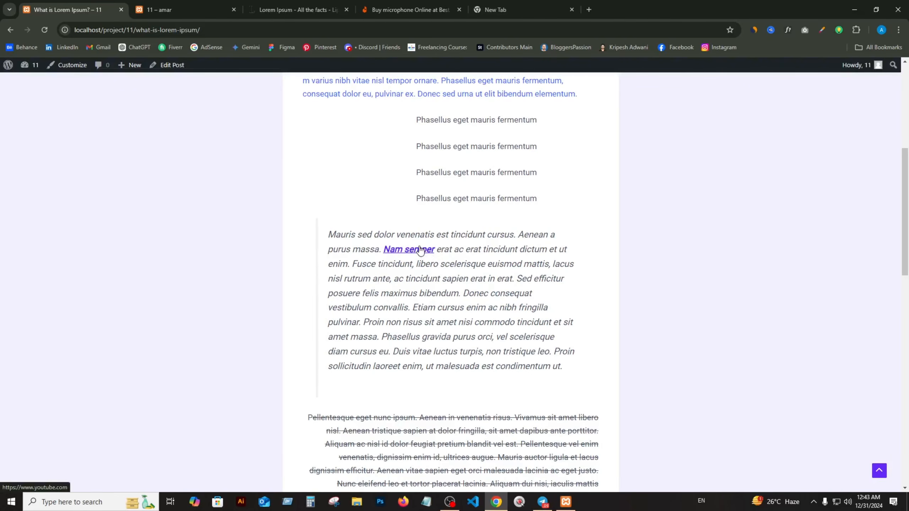
scroll(420, 256, down, 4)
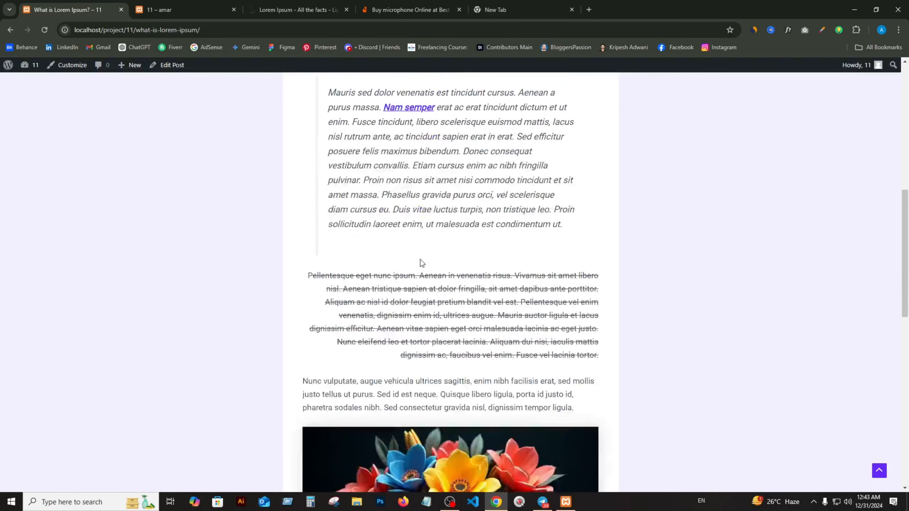
Check the flower image, its "What is Lorem Ipsum?" caption and the comment section of the published post.
scroll(420, 261, down, 7)
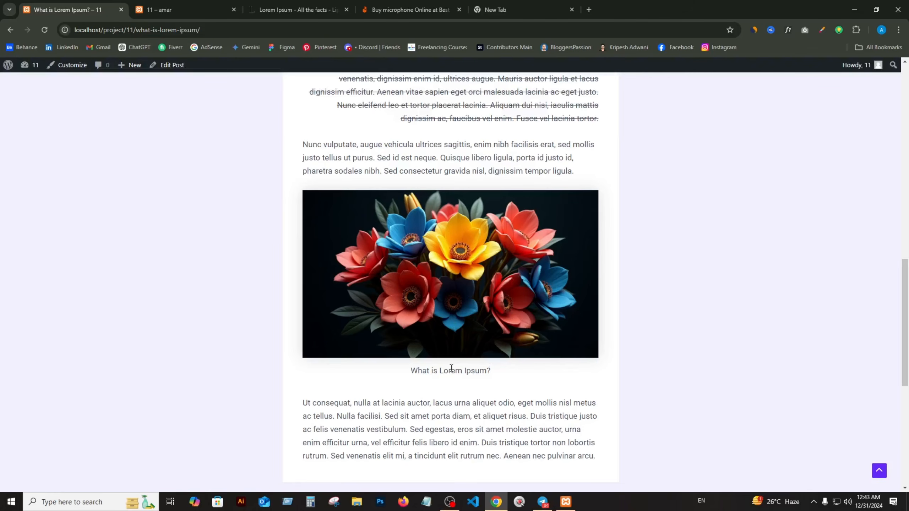
double_click(436, 371)
scroll(446, 355, down, 9)
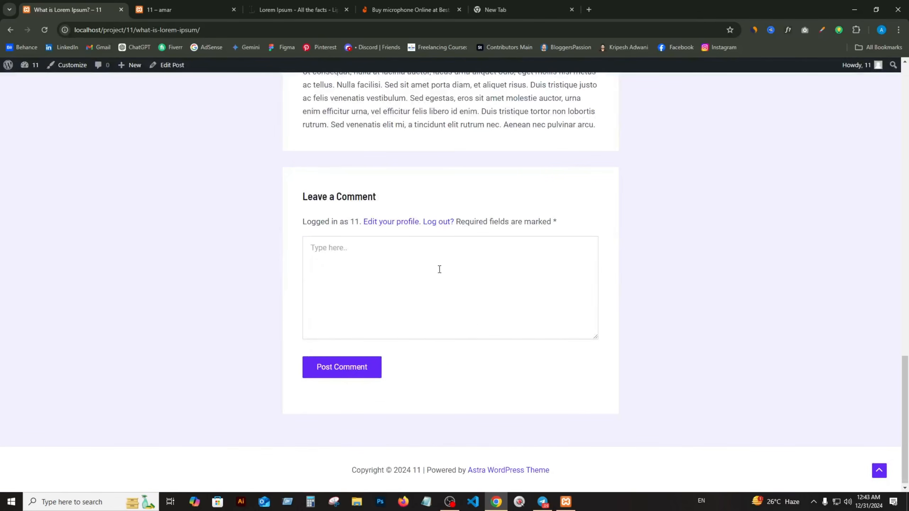
Test the "Nam semper" link in the block quote, then return to the post and look over its formatting once more.
scroll(424, 289, up, 20)
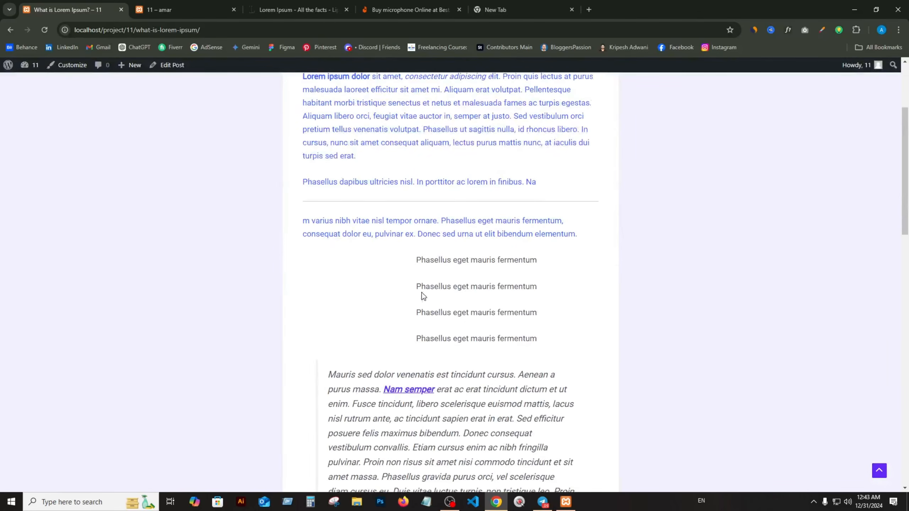
click(411, 392)
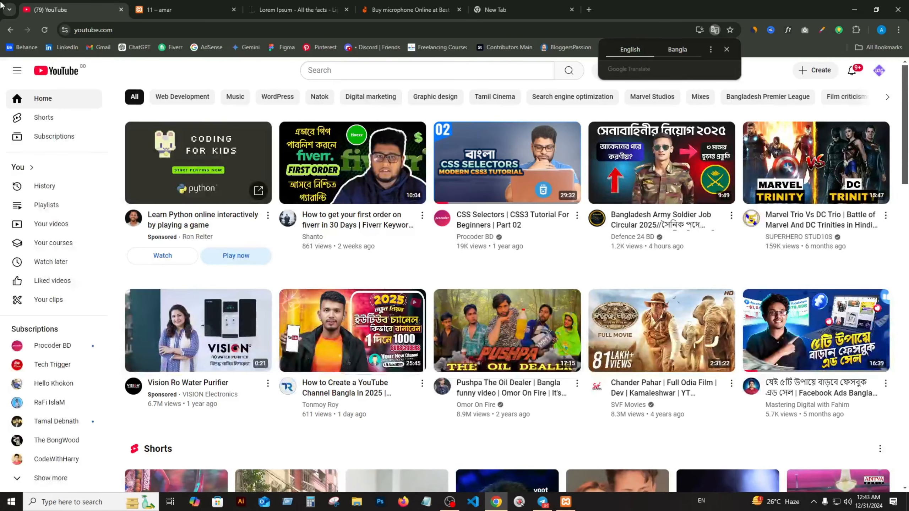
click(10, 30)
scroll(468, 288, up, 4)
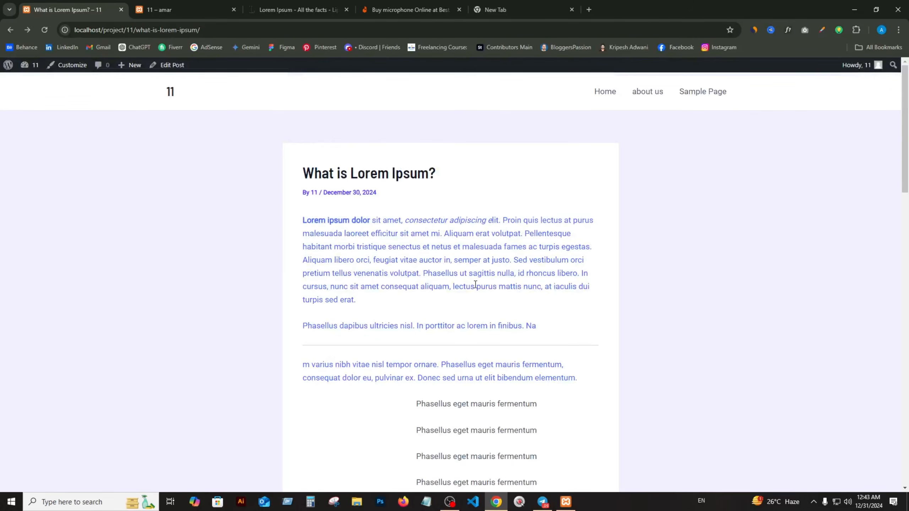
scroll(472, 284, down, 8)
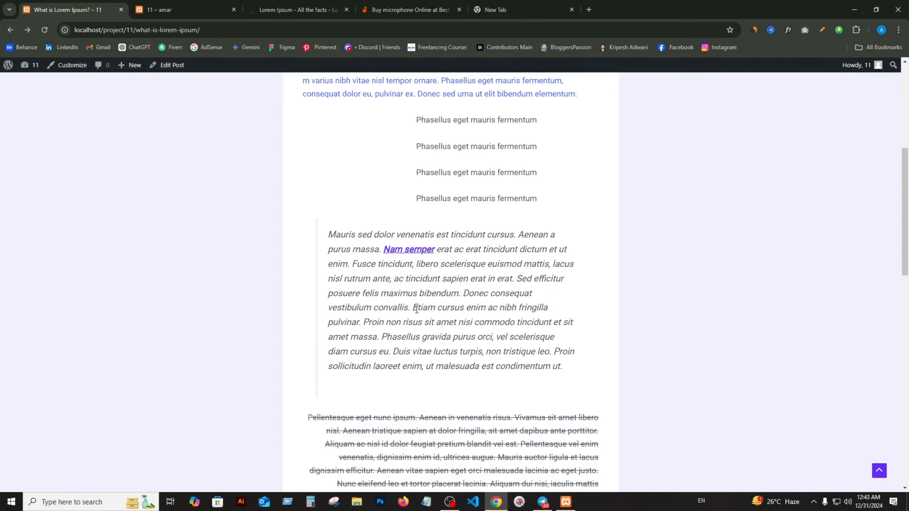
scroll(429, 308, up, 7)
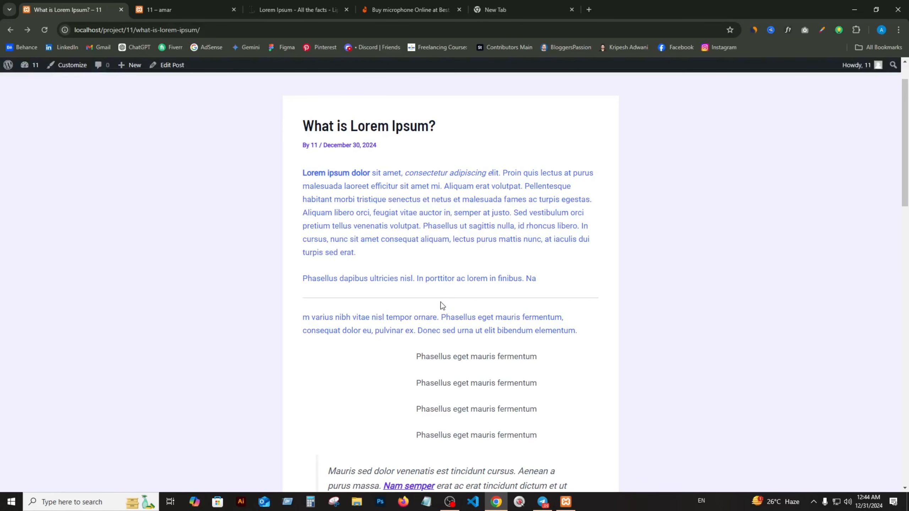
scroll(453, 229, up, 2)
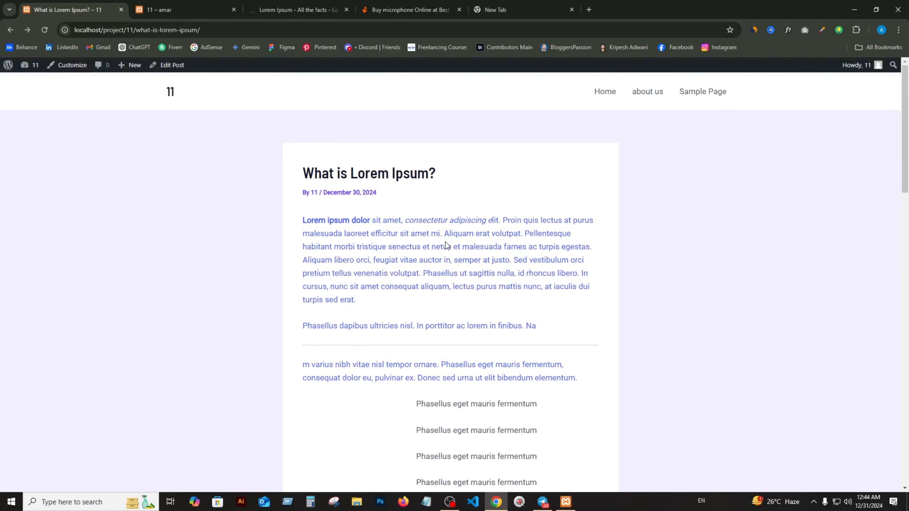